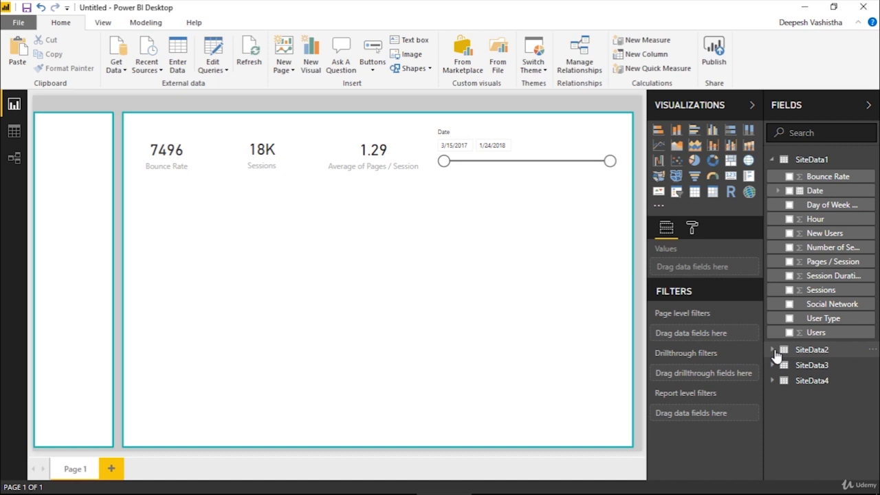
# - Add a ZoomCharts donut visual below the Bounce Rate card, with SiteData1 Users as values and User Type as category
pyautogui.click(773, 161)
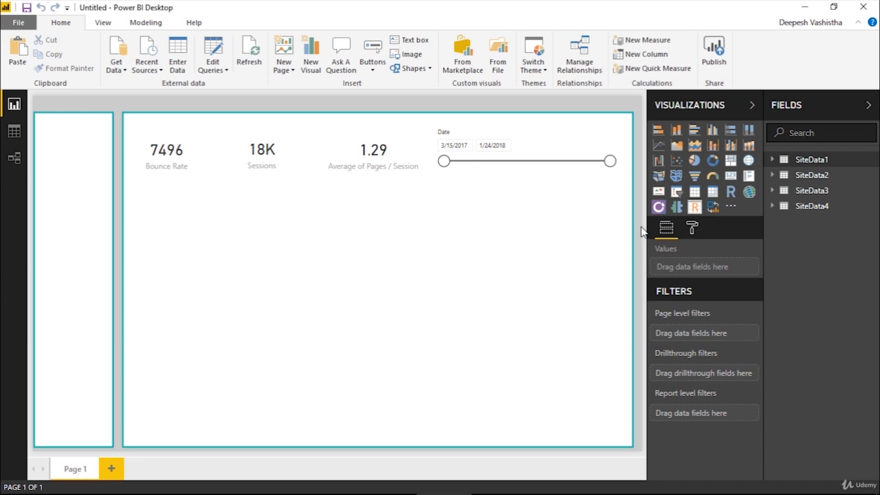
pyautogui.click(658, 206)
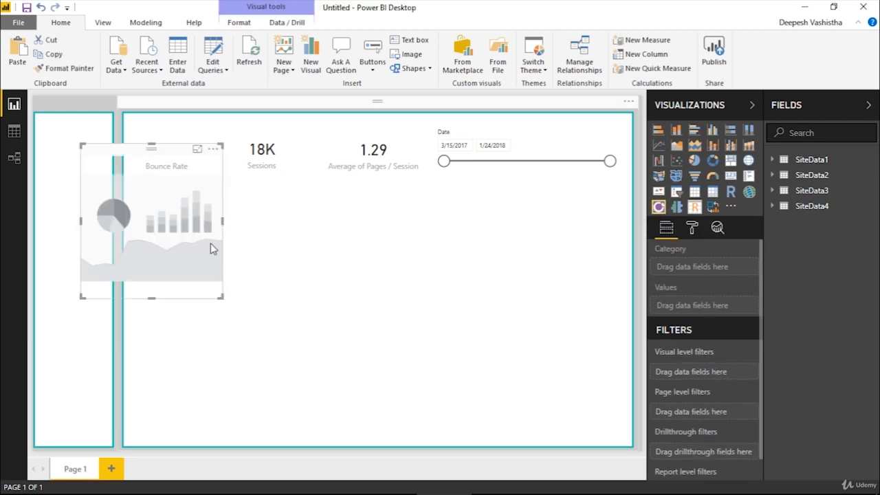
pyautogui.moveTo(211, 249); pyautogui.dragTo(244, 266)
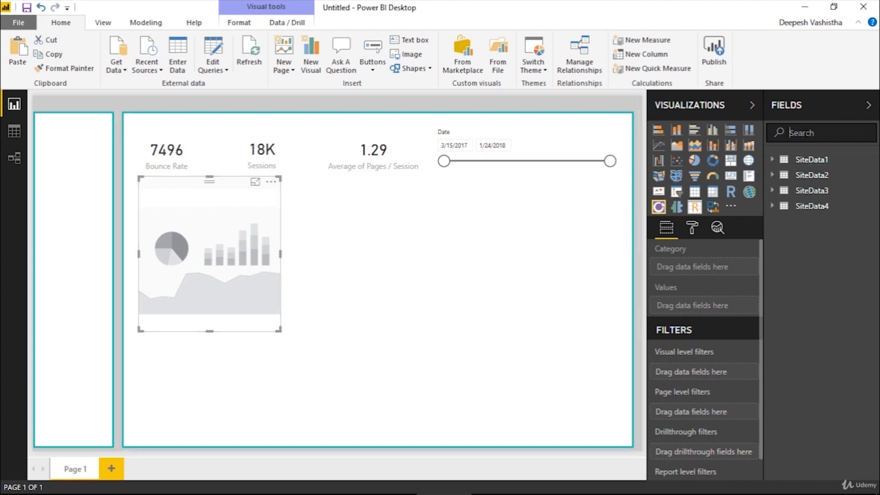
pyautogui.click(798, 160)
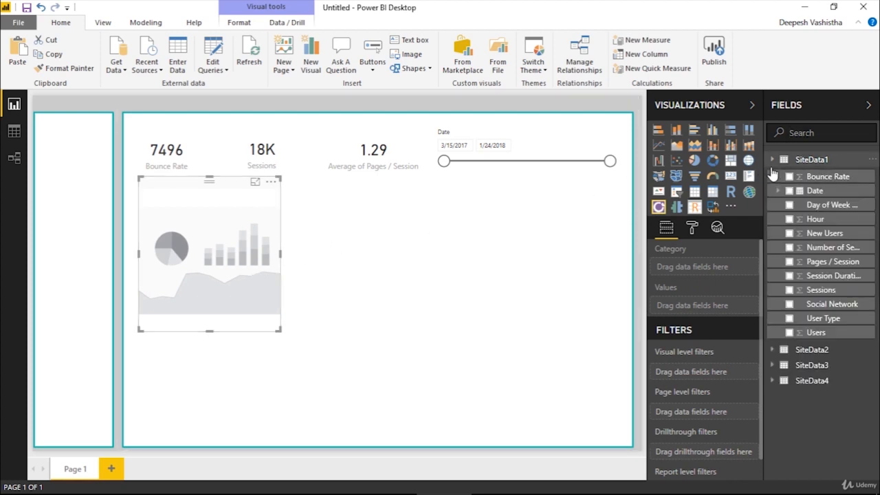
pyautogui.click(798, 351)
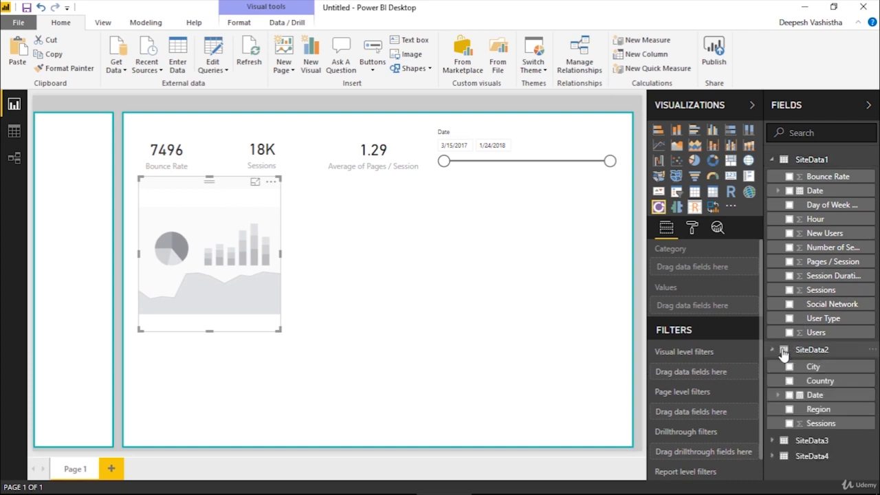
pyautogui.click(789, 332)
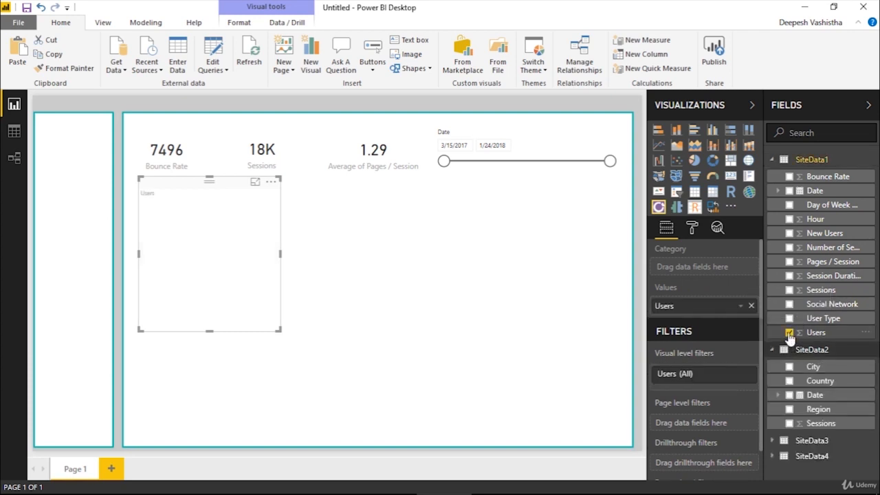
pyautogui.click(790, 318)
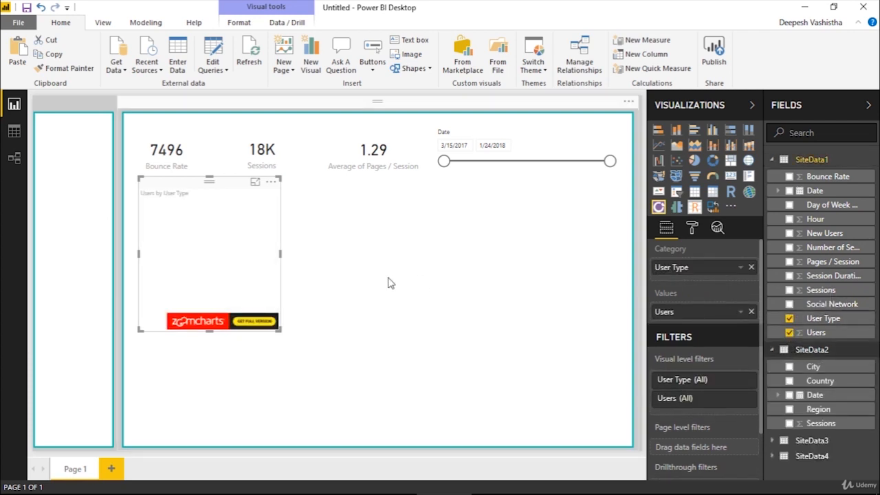
# - Make the Users by User Type donut wider and shorter, and align it beneath the Bounce Rate and Sessions cards
pyautogui.moveTo(277, 330); pyautogui.dragTo(318, 298)
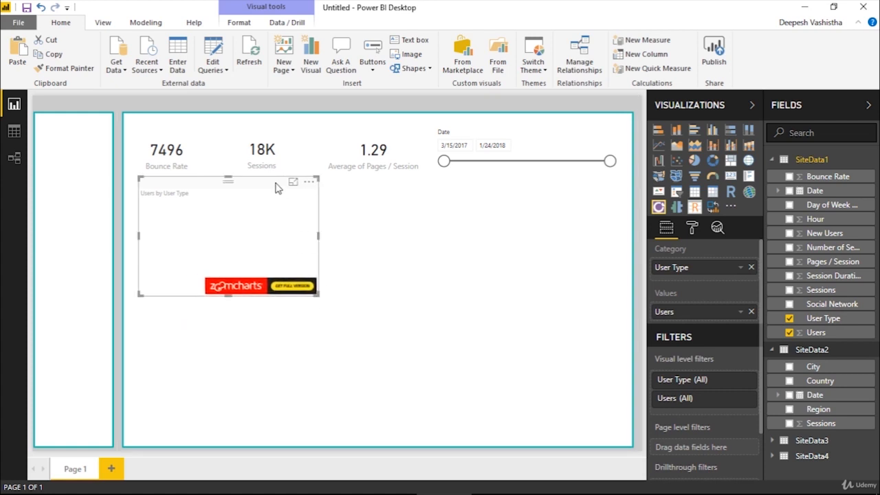
pyautogui.moveTo(278, 187); pyautogui.dragTo(269, 191)
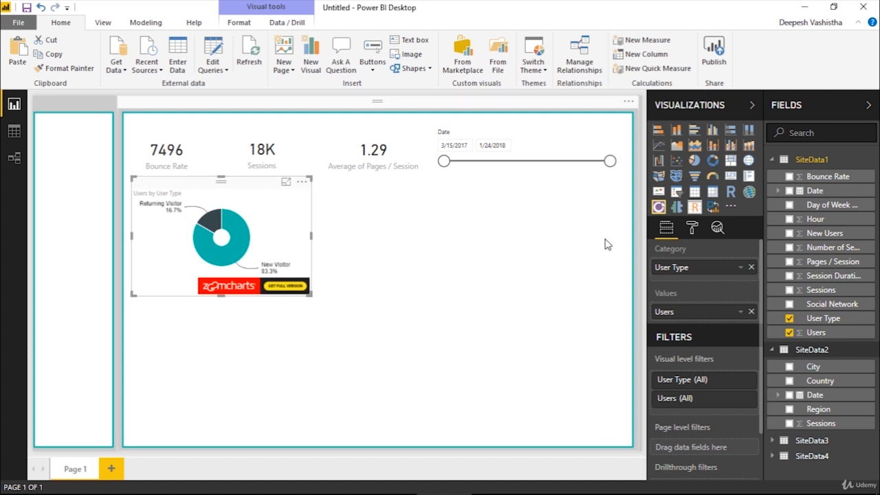
pyautogui.click(642, 234)
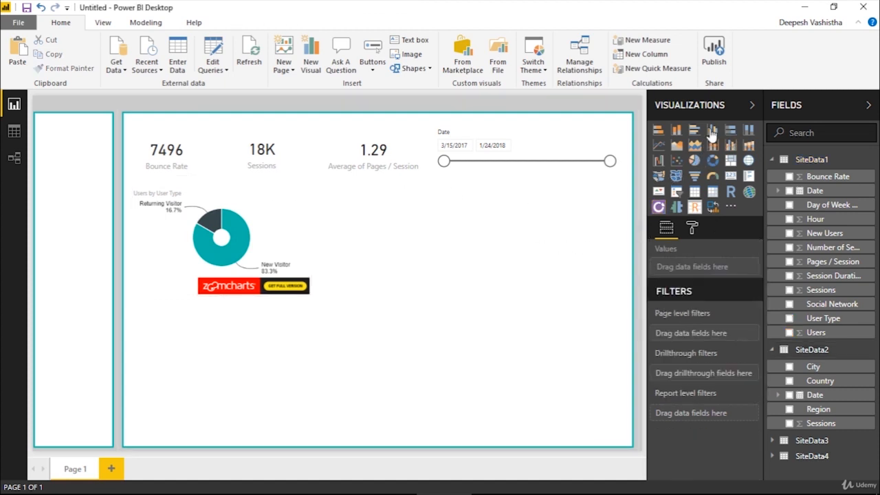
# - Add a clustered column chart beside the donut, with SiteData1 Date on the axis and Sessions as the value
pyautogui.click(712, 130)
pyautogui.moveTo(130, 196); pyautogui.dragTo(403, 229)
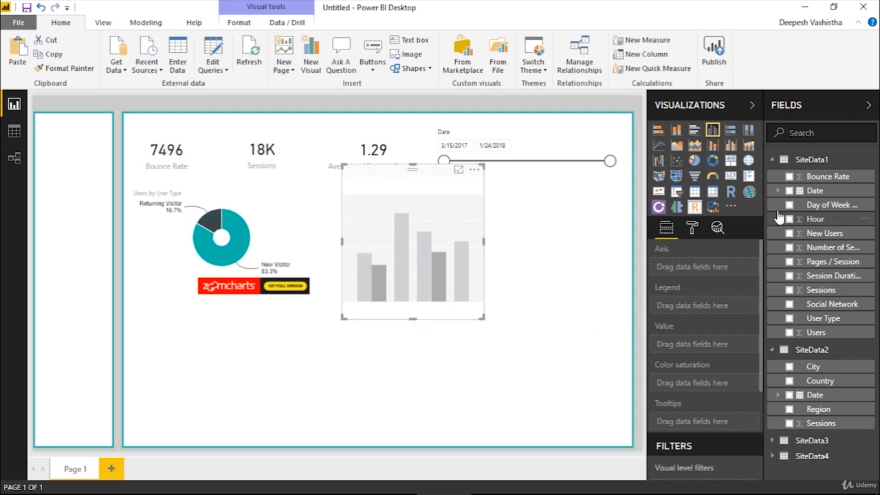
pyautogui.click(790, 191)
pyautogui.click(790, 289)
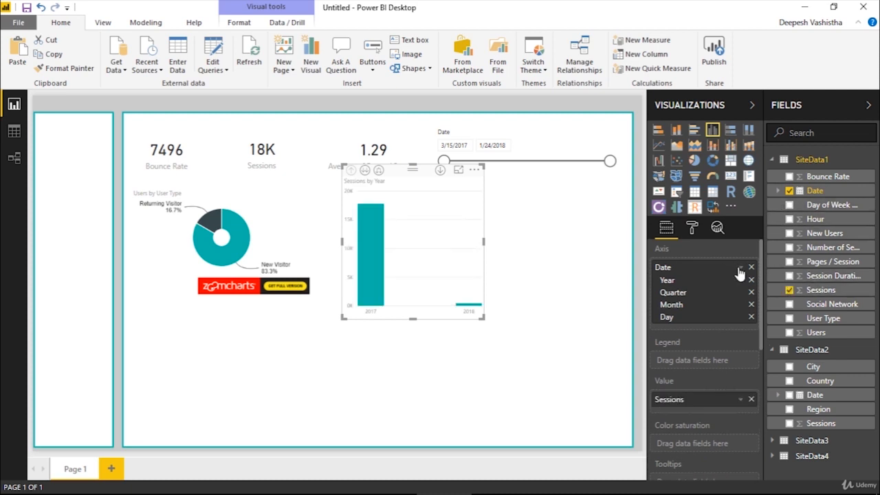
# - Widen the Sessions column chart and position it below the date slicer
pyautogui.moveTo(482, 317); pyautogui.dragTo(604, 313)
pyautogui.moveTo(555, 269); pyautogui.dragTo(561, 275)
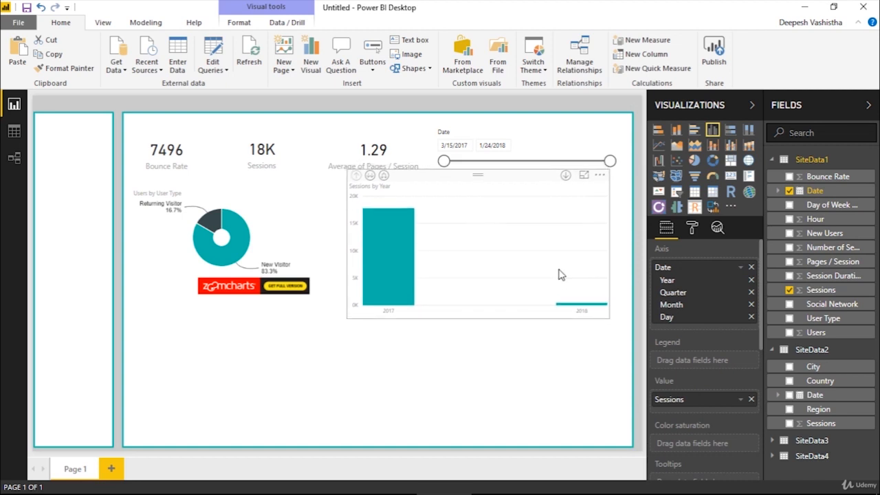
pyautogui.moveTo(560, 274); pyautogui.dragTo(560, 274)
# - Remove Year, Quarter and Day from the column chart's axis hierarchy, leaving only Month
pyautogui.click(751, 280)
pyautogui.click(750, 280)
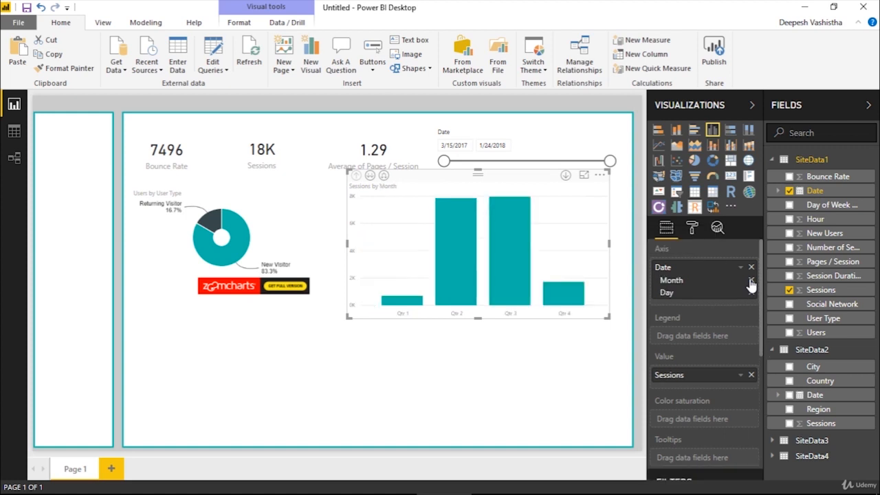
pyautogui.click(752, 291)
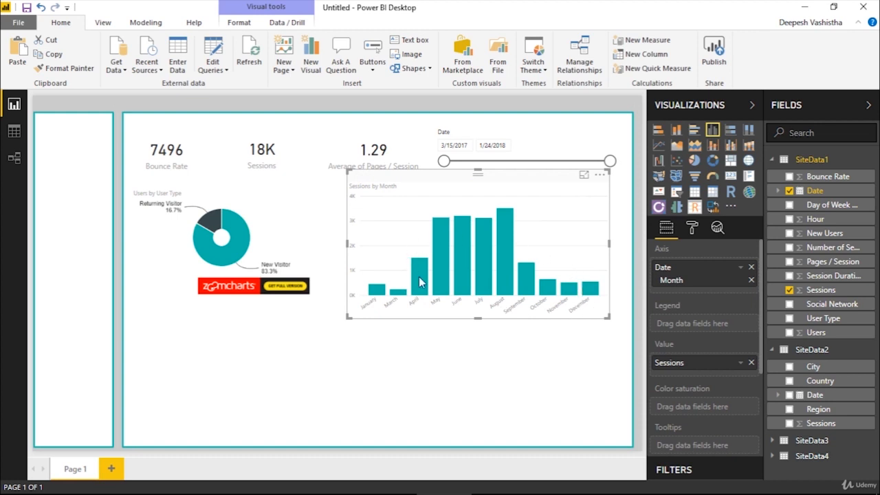
# - Switch the column chart's axis to plain Date values and back to the full date hierarchy
pyautogui.click(746, 270)
pyautogui.click(771, 348)
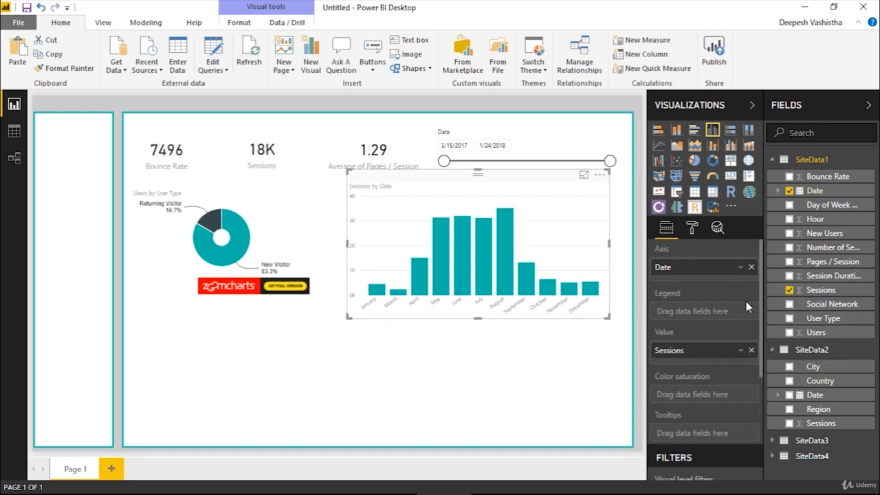
pyautogui.click(742, 270)
pyautogui.click(746, 368)
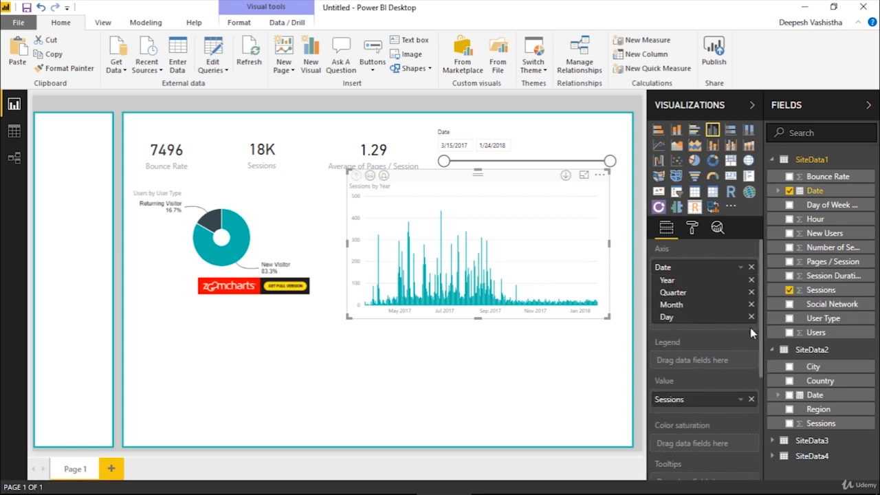
# - Remove Year, Quarter and Month from the column chart's axis hierarchy, leaving only Day
pyautogui.click(751, 281)
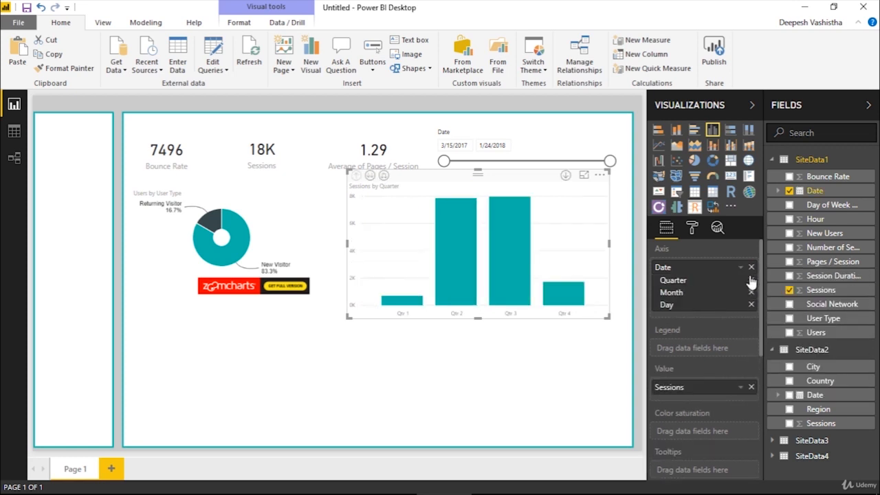
pyautogui.click(751, 281)
pyautogui.click(751, 281)
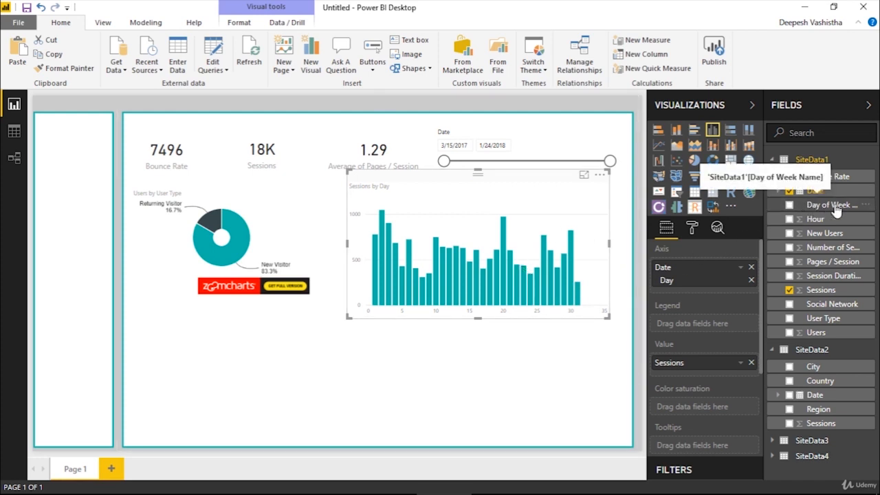
# - Replace Date with Day of Week Name on the column chart's axis, and make the chart slightly wider and shorter
pyautogui.moveTo(836, 210); pyautogui.dragTo(728, 275)
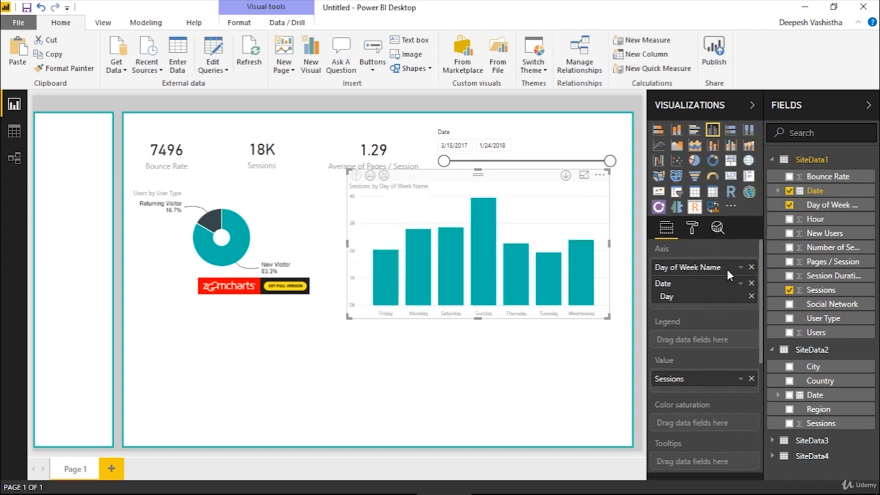
pyautogui.click(751, 284)
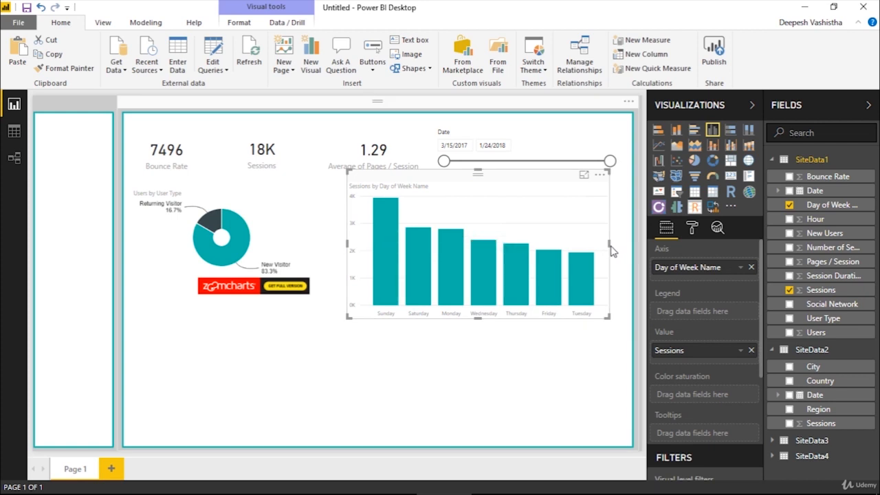
pyautogui.moveTo(609, 244); pyautogui.dragTo(618, 243)
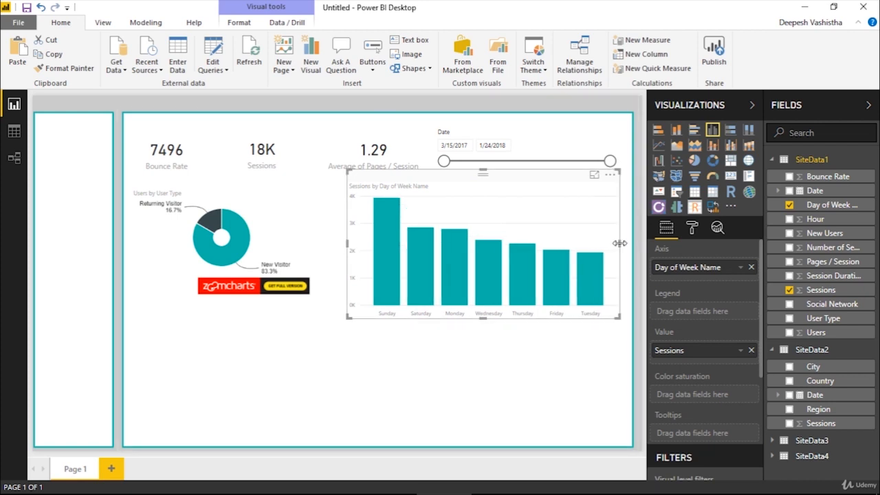
pyautogui.moveTo(484, 325); pyautogui.dragTo(484, 318)
pyautogui.click(485, 317)
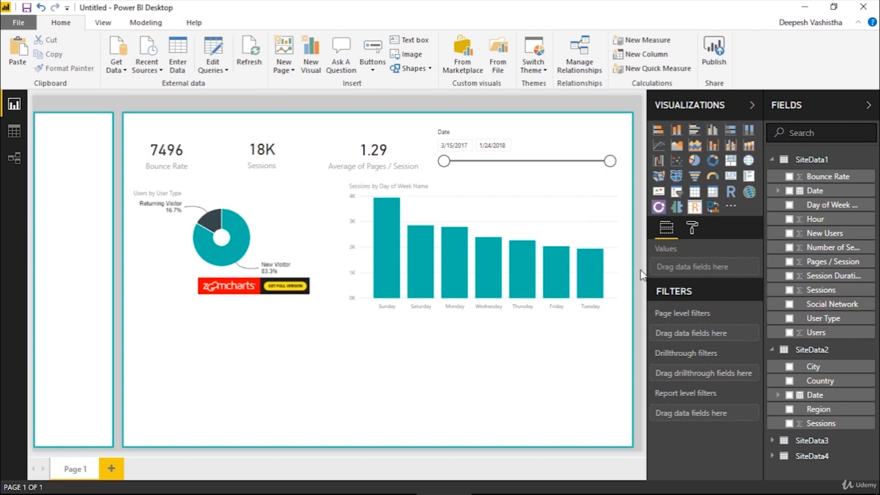
# - Add a tornado chart below the donut, with Users and New Users as values, grouped by Social Network
pyautogui.click(678, 209)
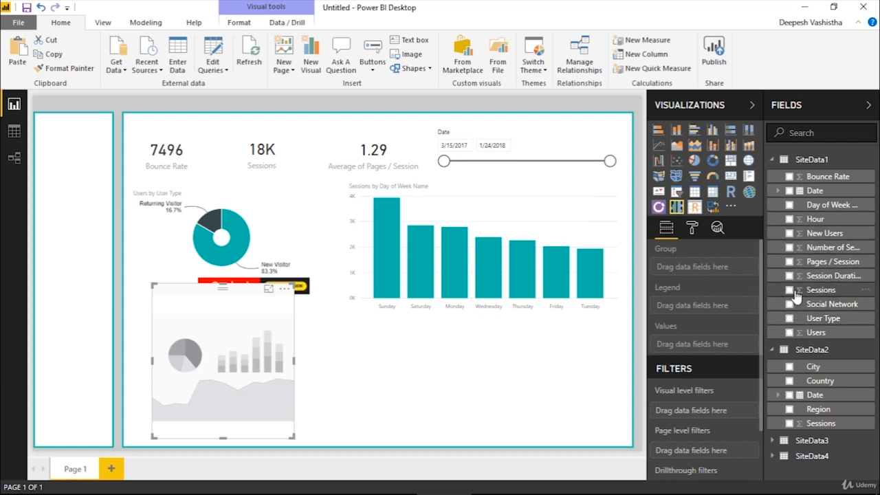
pyautogui.click(789, 332)
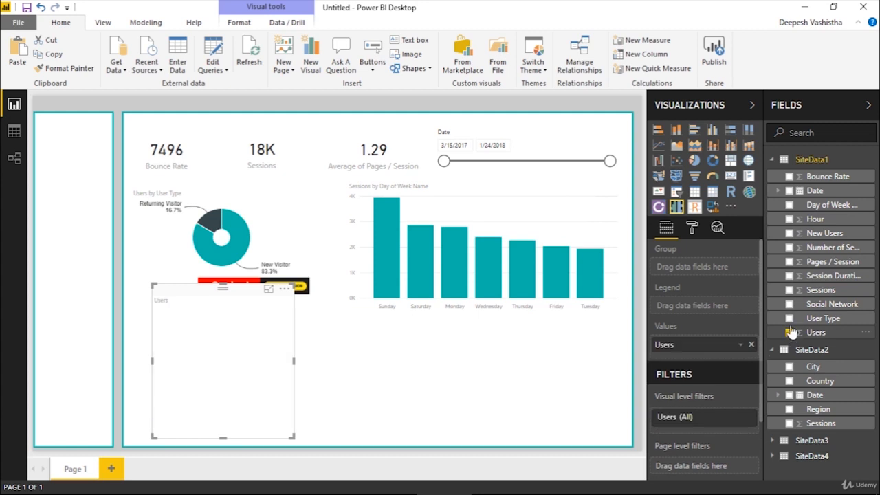
pyautogui.click(789, 233)
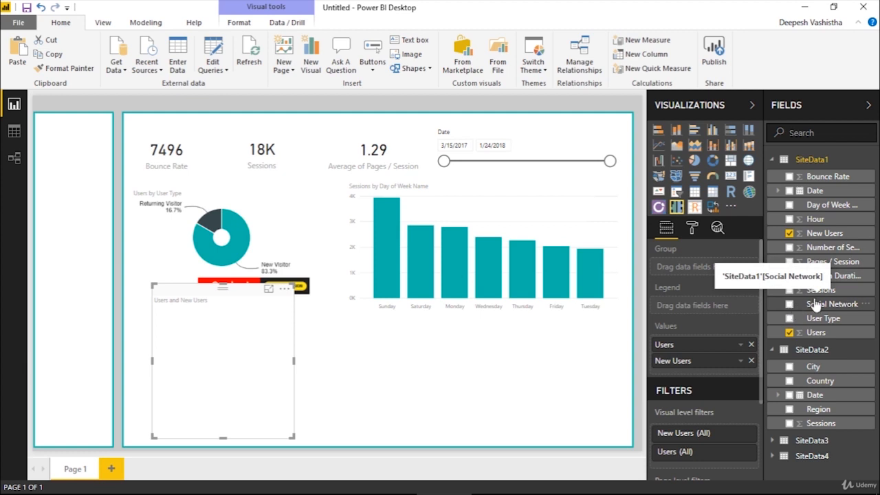
pyautogui.moveTo(817, 307); pyautogui.dragTo(708, 270)
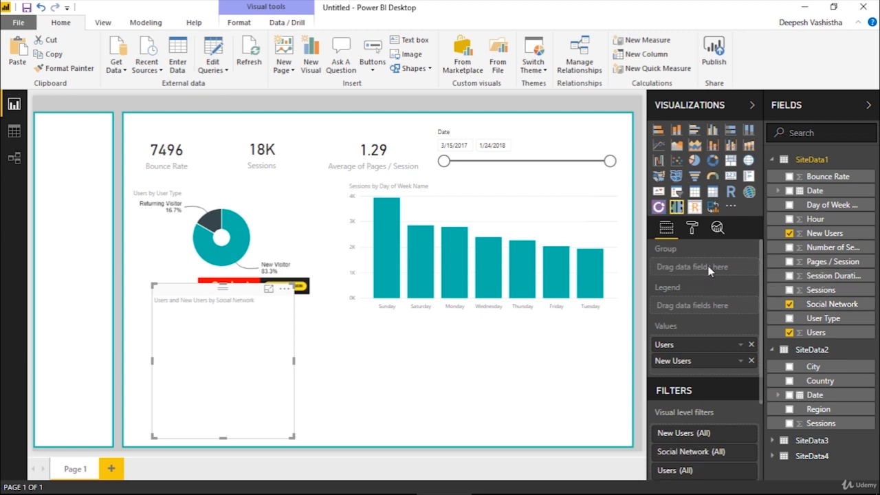
# - Open the tornado chart in focus mode, exclude (not set) with its Social Network filter, and return to the report
pyautogui.click(269, 288)
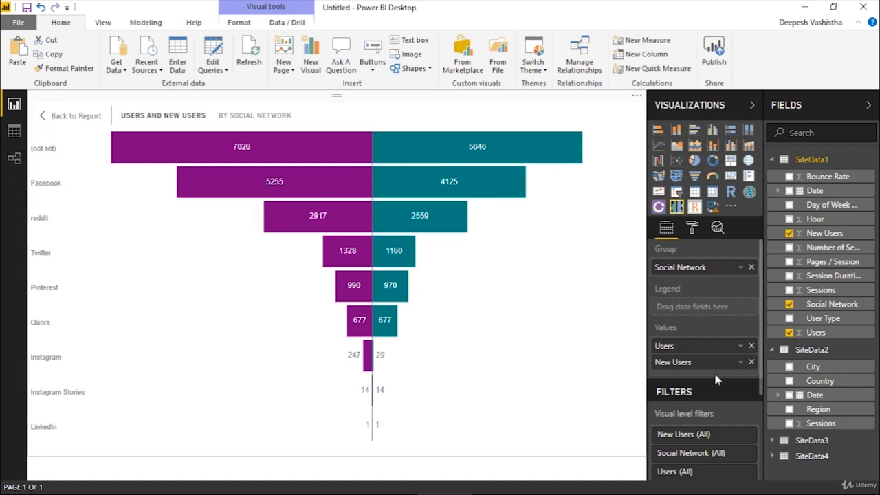
pyautogui.scroll(-3, 698, 330)
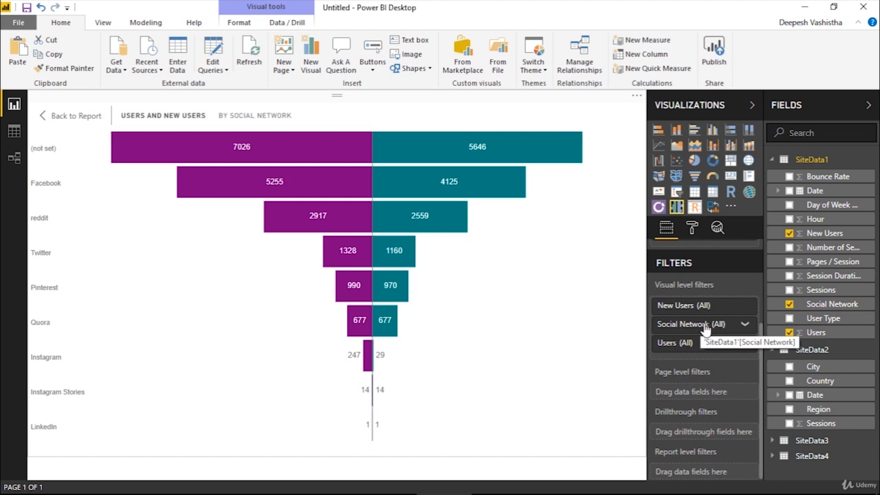
pyautogui.click(703, 325)
pyautogui.click(690, 379)
pyautogui.click(691, 391)
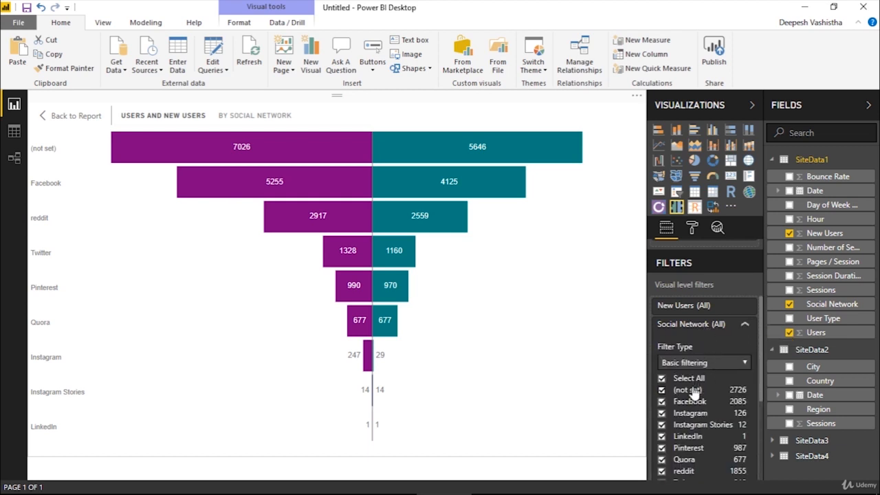
pyautogui.click(717, 335)
pyautogui.scroll(3, 713, 337)
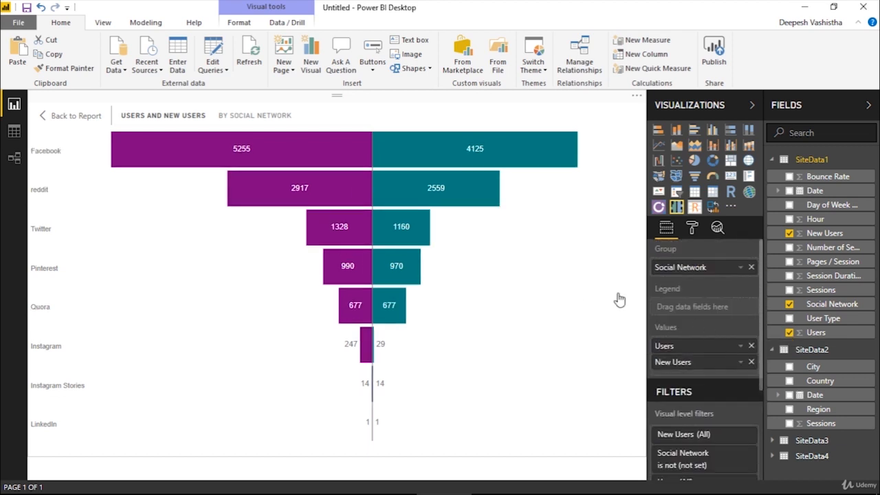
pyautogui.click(85, 117)
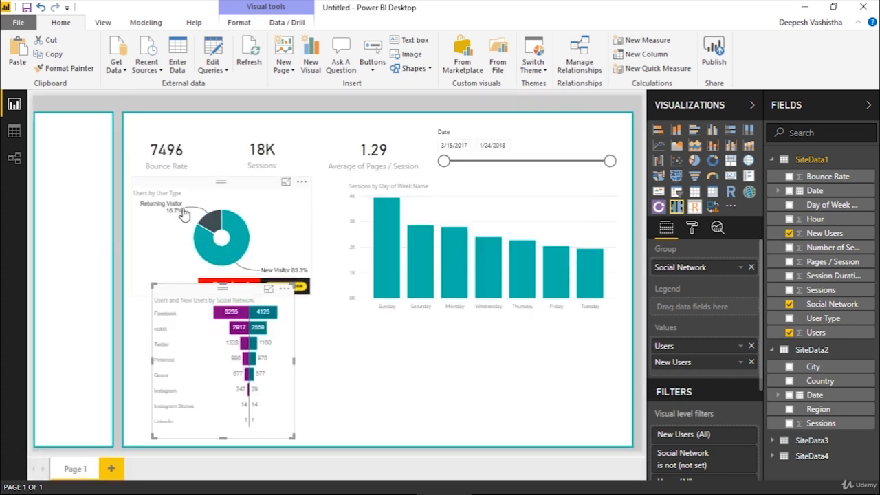
# - Shorten the donut visual, and move the tornado chart directly beneath it and widen it
pyautogui.click(233, 274)
pyautogui.moveTo(220, 296)
pyautogui.mouseDown()
pyautogui.moveTo(226, 272)
pyautogui.moveTo(232, 294)
pyautogui.moveTo(215, 288)
pyautogui.mouseUp()
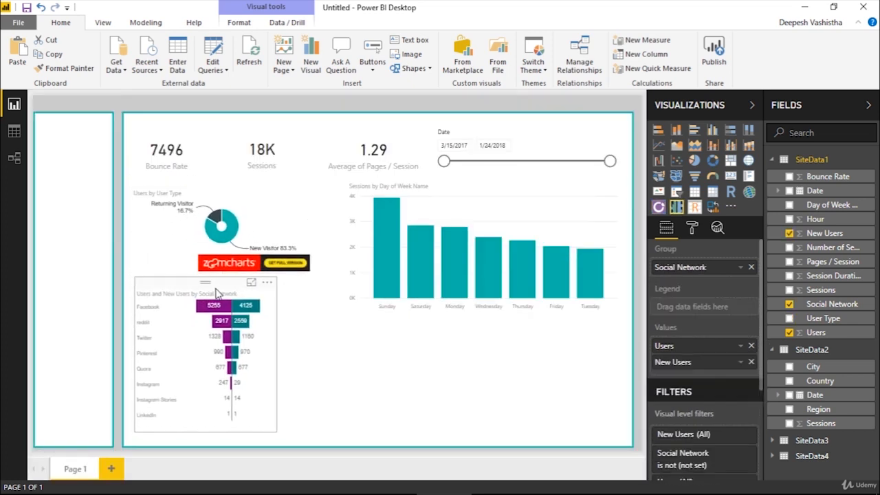
pyautogui.moveTo(277, 353); pyautogui.dragTo(338, 358)
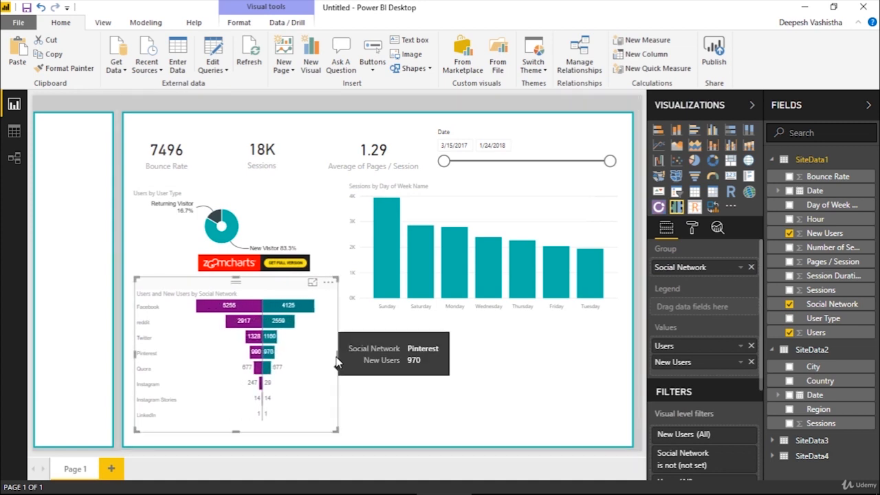
# - Shorten the Sessions by Day of Week Name column chart slightly to free space beneath it
pyautogui.click(481, 297)
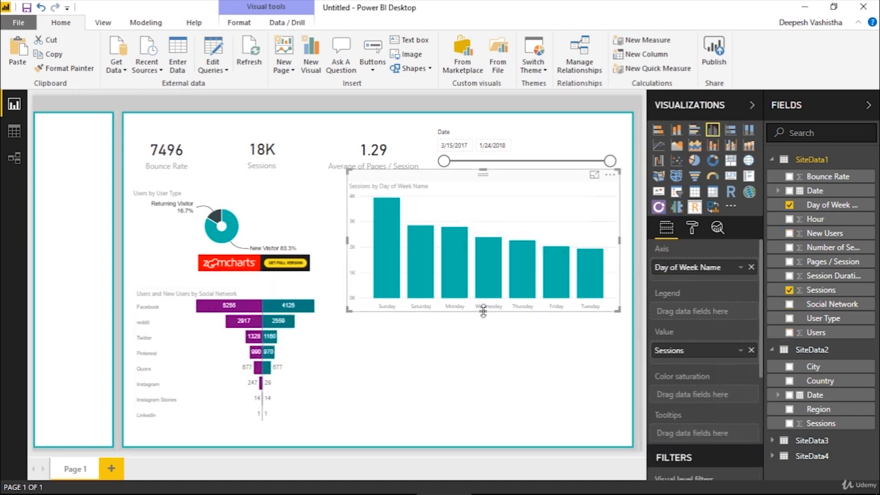
pyautogui.moveTo(483, 310); pyautogui.dragTo(484, 296)
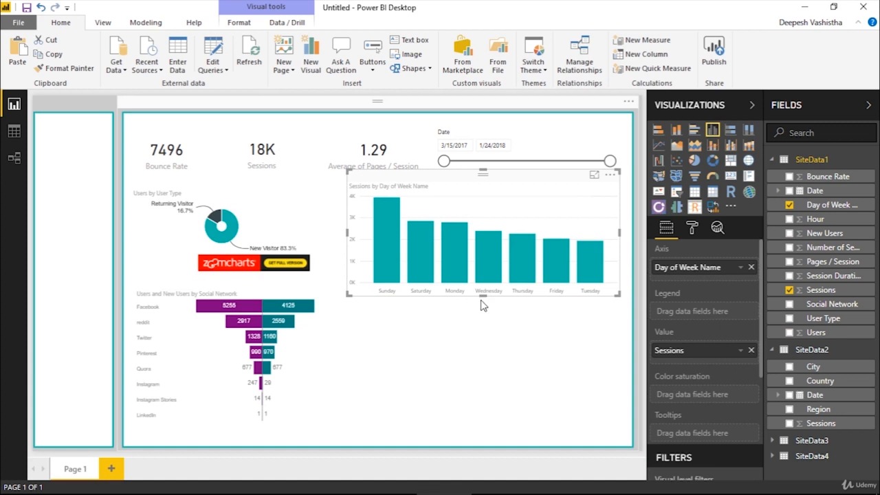
pyautogui.click(644, 287)
# - Add an empty funnel chart, place it beneath the column chart and widen it to nearly the frame's edge
pyautogui.click(695, 177)
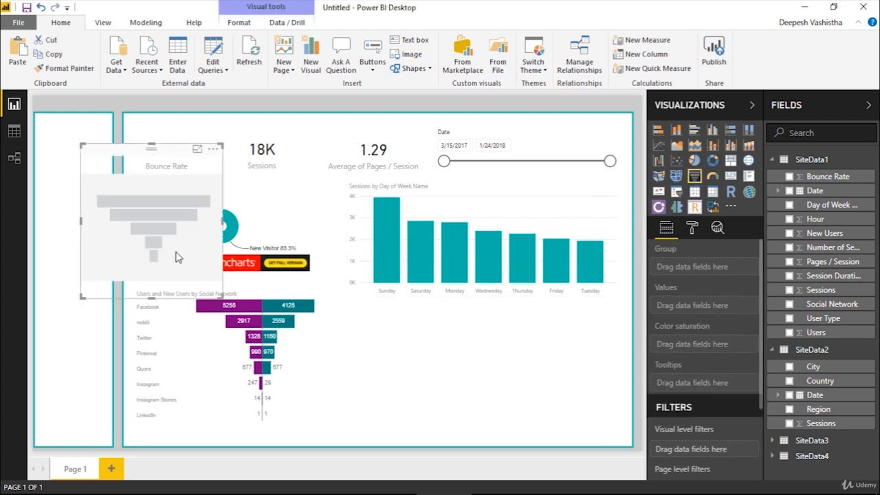
pyautogui.moveTo(172, 255); pyautogui.dragTo(431, 399)
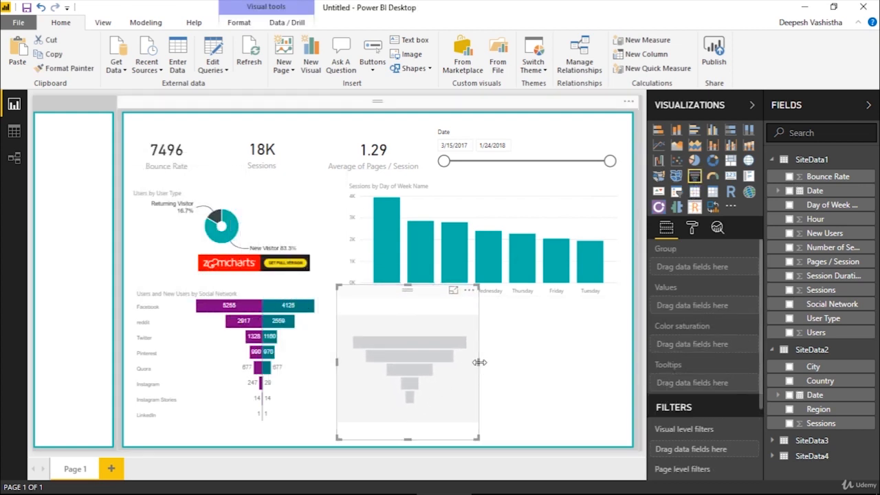
pyautogui.moveTo(476, 368); pyautogui.dragTo(626, 367)
pyautogui.click(626, 367)
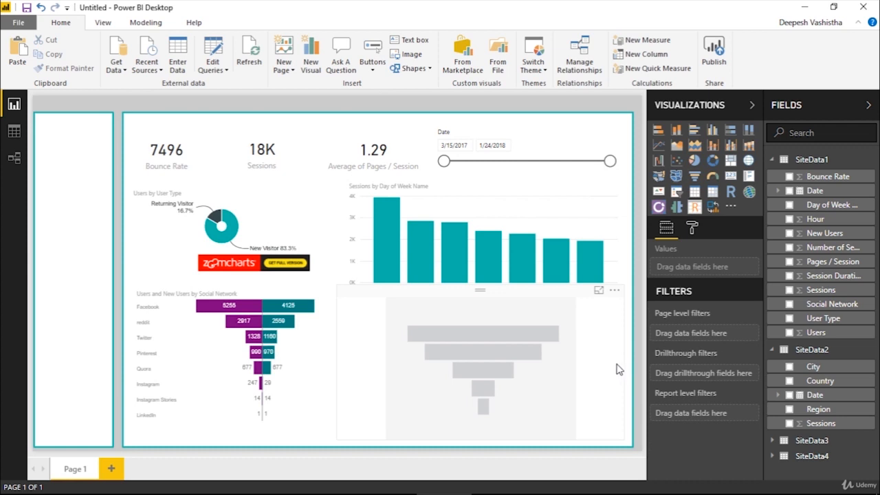
# - Create a visual of Sessions by Date from SiteData1, and change it to a funnel chart
pyautogui.click(789, 192)
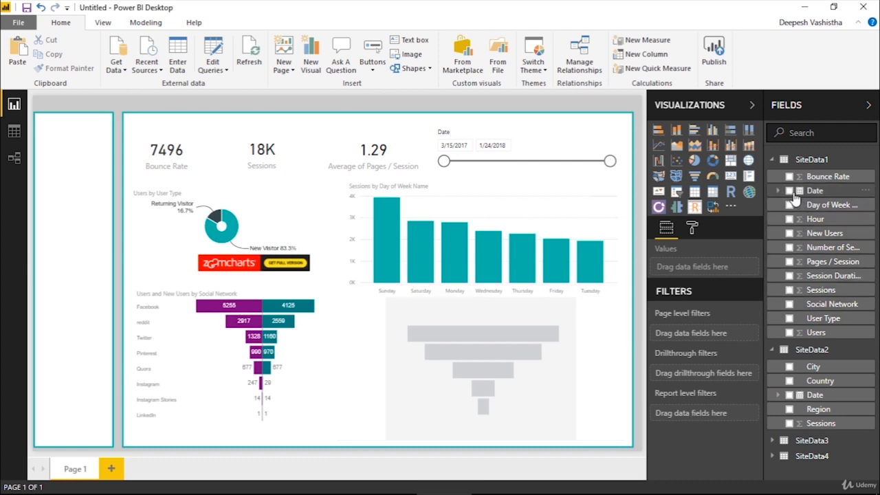
pyautogui.click(789, 289)
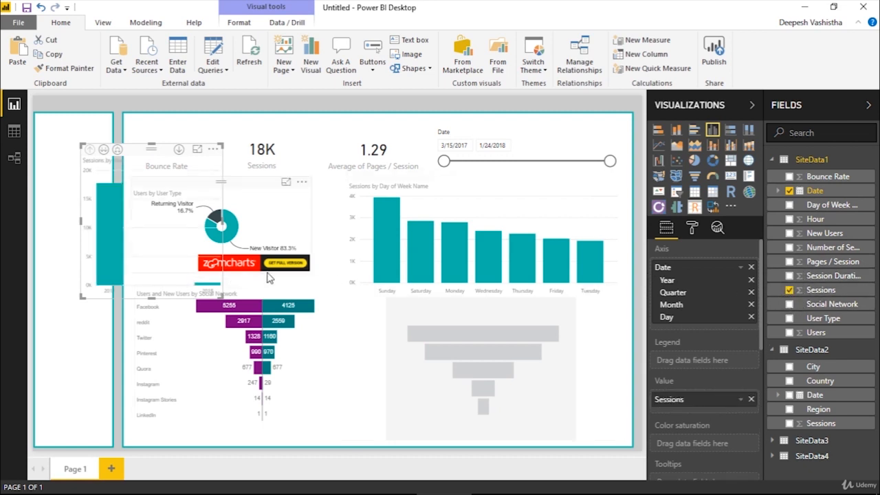
pyautogui.moveTo(157, 174); pyautogui.dragTo(484, 248)
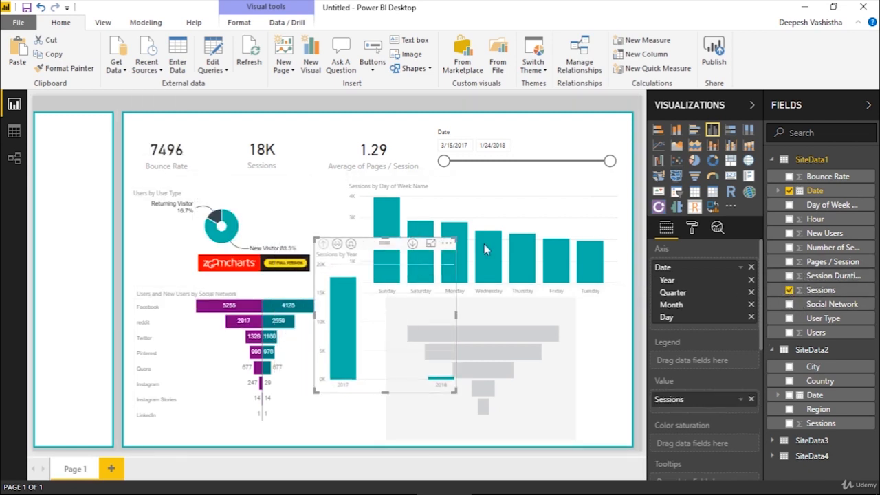
pyautogui.click(694, 176)
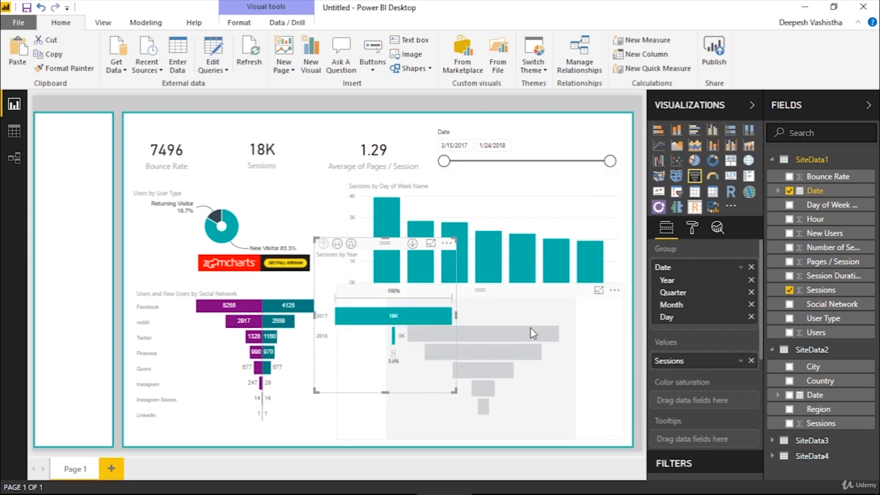
# - Delete the empty funnel placeholder, and move the Sessions by Year funnel beneath the column chart
pyautogui.click(530, 333)
pyautogui.press('Delete')
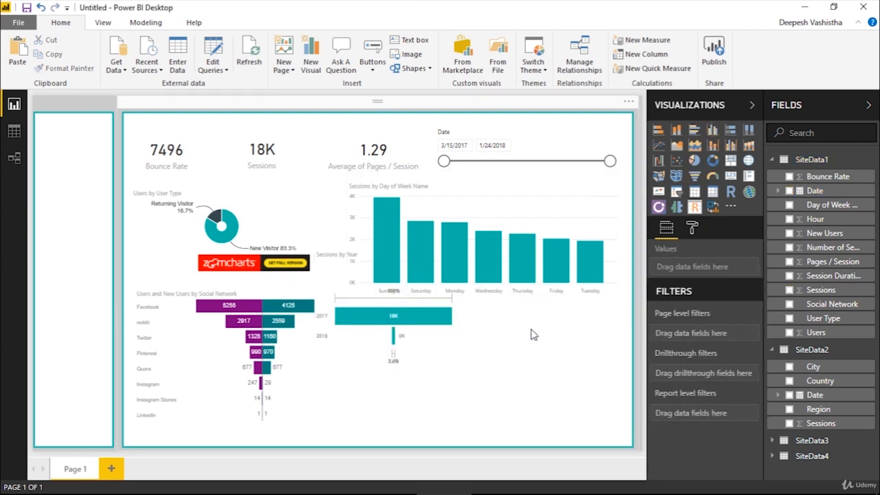
pyautogui.moveTo(392, 255); pyautogui.dragTo(455, 315)
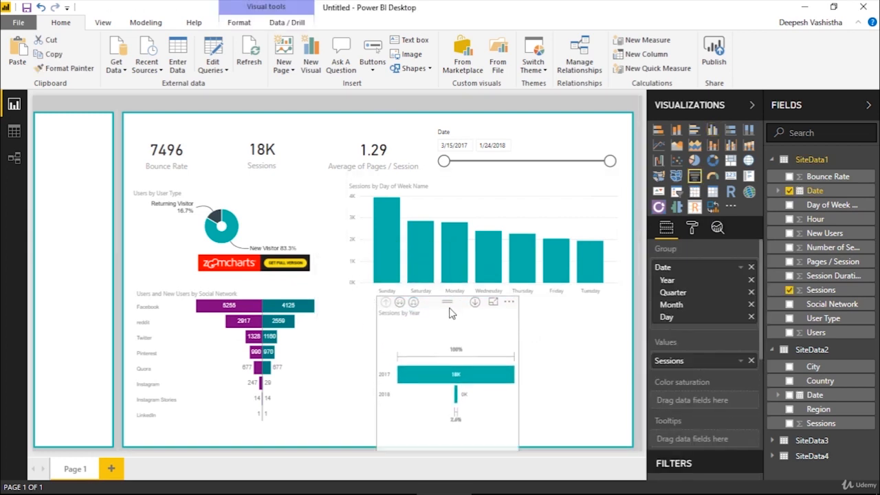
# - Open the funnel in focus mode and remove Year, Quarter and Day from its Date group, keeping only Month
pyautogui.click(492, 310)
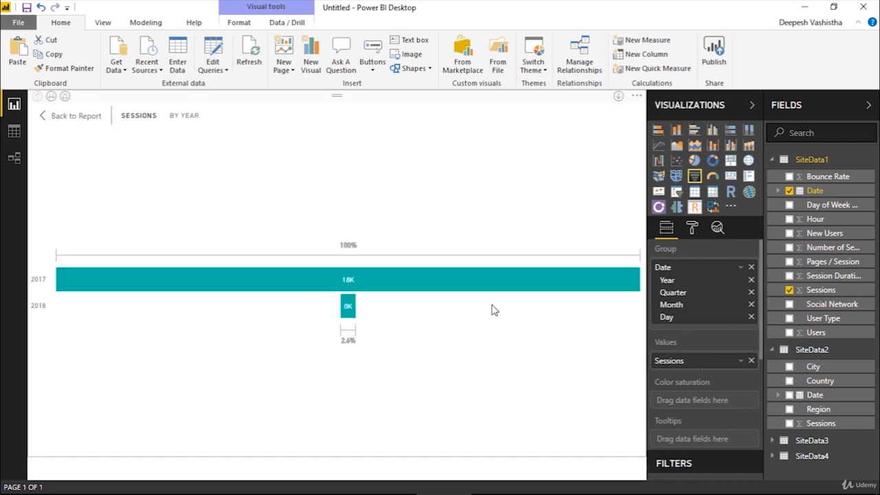
pyautogui.click(751, 281)
pyautogui.click(751, 281)
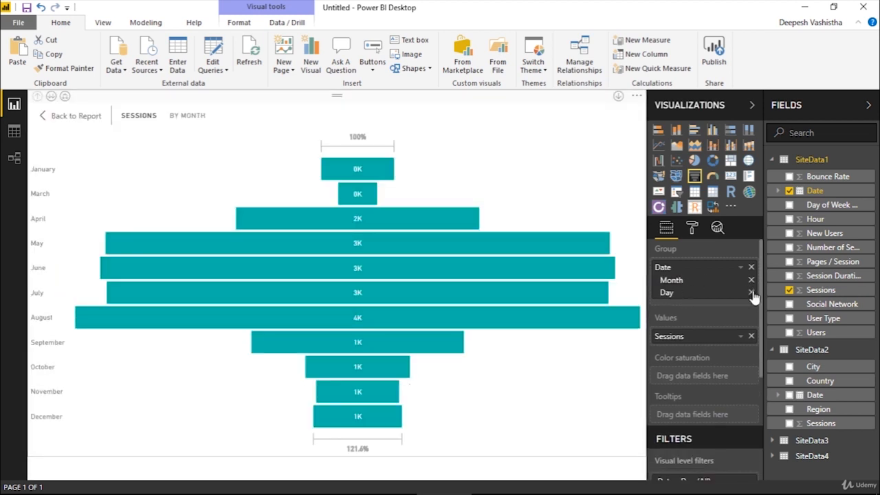
pyautogui.click(752, 292)
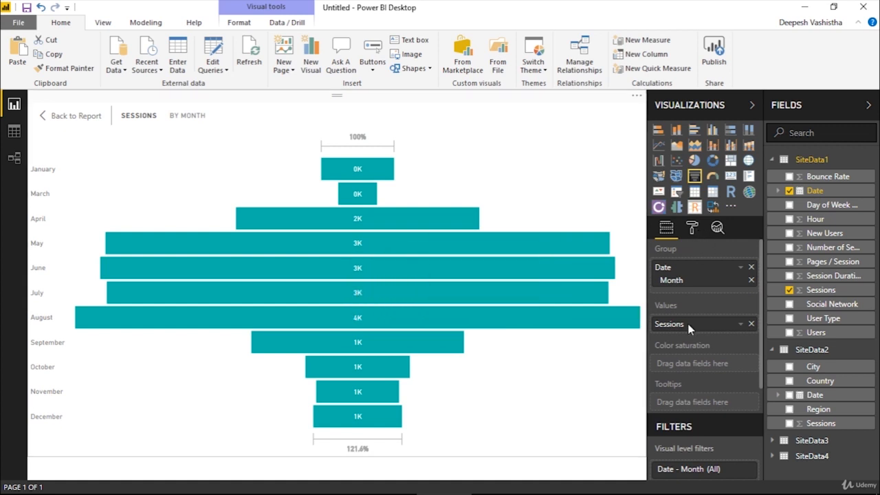
# - Set the display units of the funnel's data labels to None
pyautogui.click(691, 230)
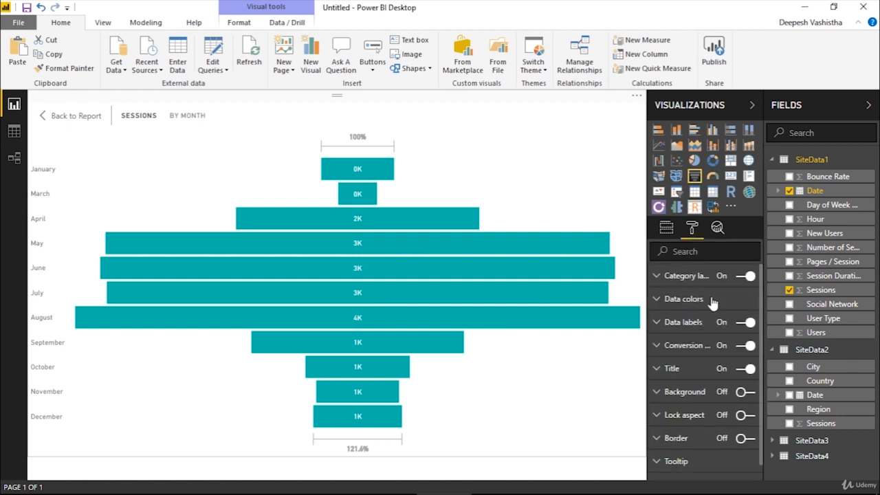
pyautogui.click(703, 323)
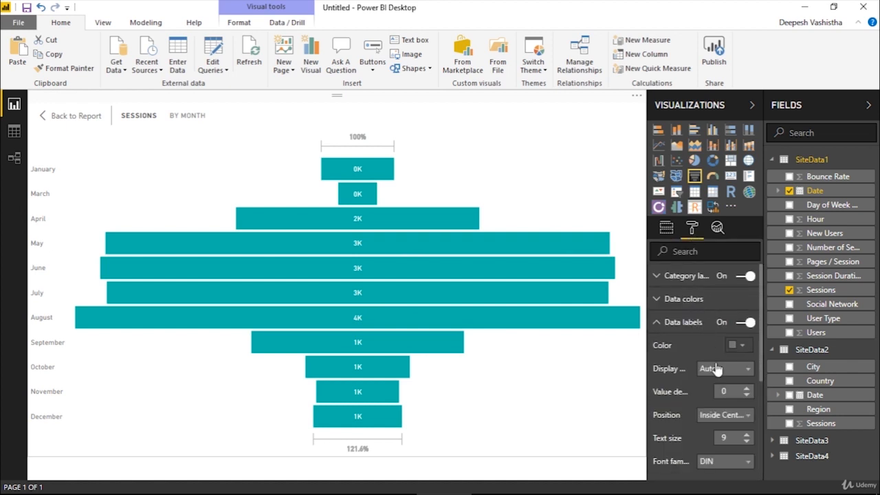
pyautogui.click(715, 369)
pyautogui.click(728, 393)
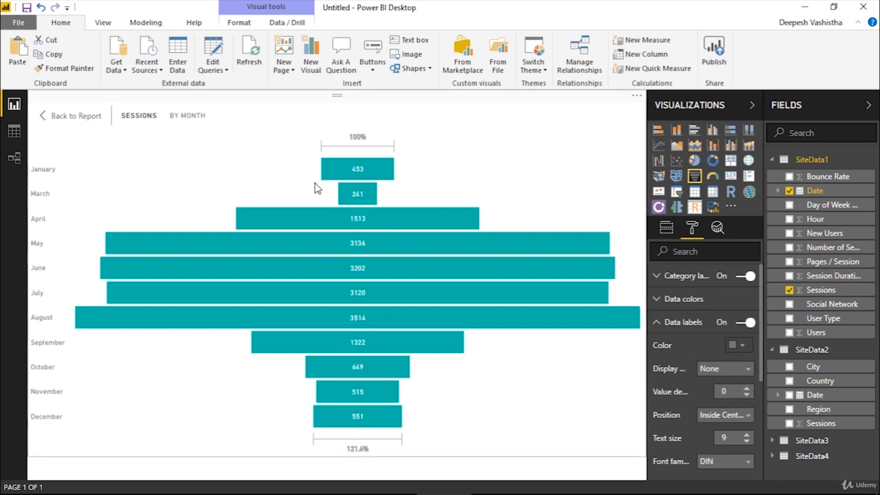
pyautogui.click(665, 227)
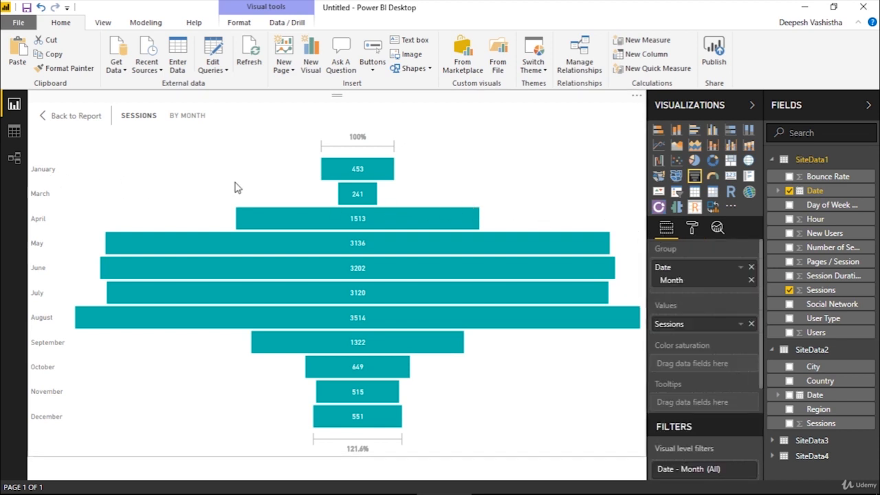
# - Return to the report, widen the Sessions by Month funnel to nearly the frame's edge, and shorten it to fit inside
pyautogui.moveTo(356, 177)
pyautogui.moveTo(398, 214)
pyautogui.moveTo(371, 213)
pyautogui.moveTo(345, 312)
pyautogui.moveTo(383, 416)
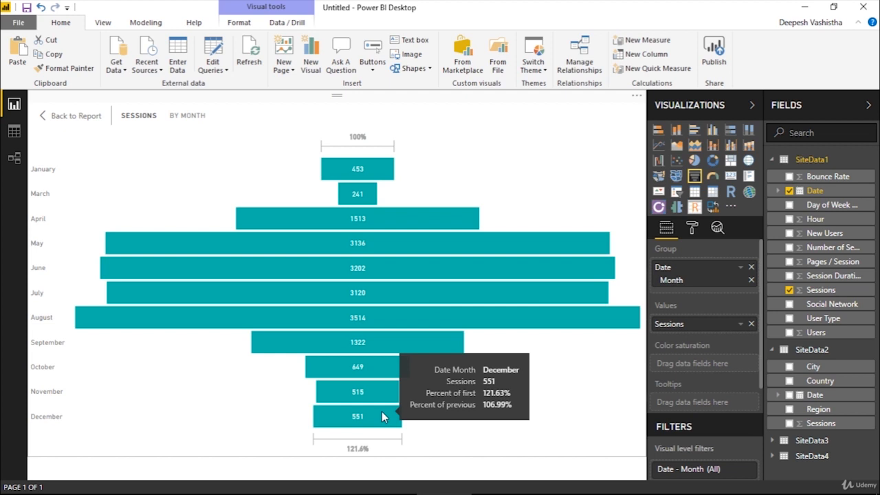
pyautogui.click(94, 117)
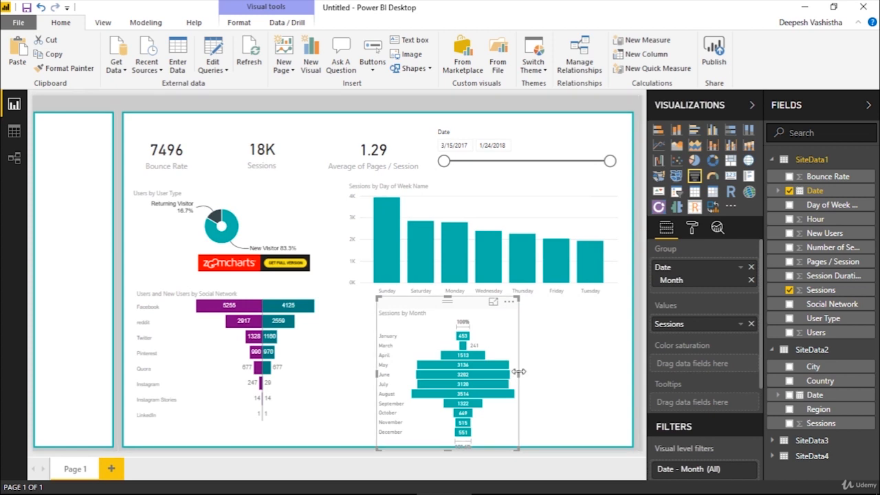
pyautogui.moveTo(518, 372); pyautogui.dragTo(627, 372)
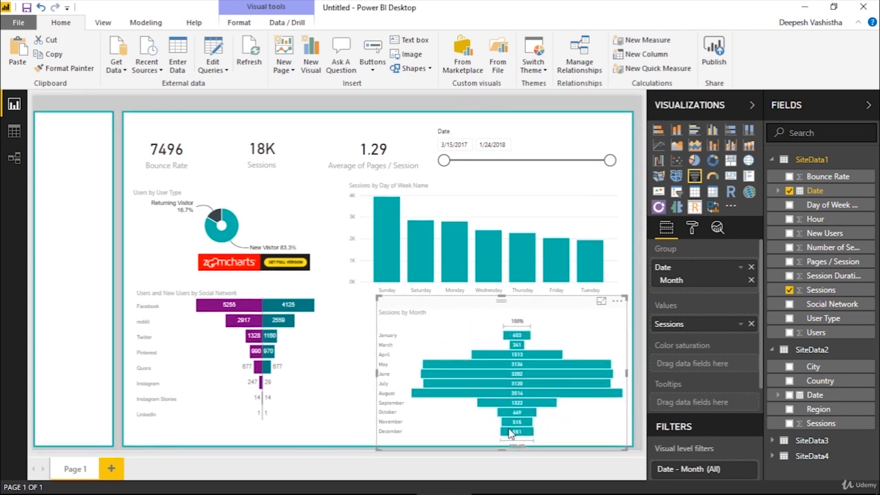
pyautogui.moveTo(511, 451); pyautogui.dragTo(504, 443)
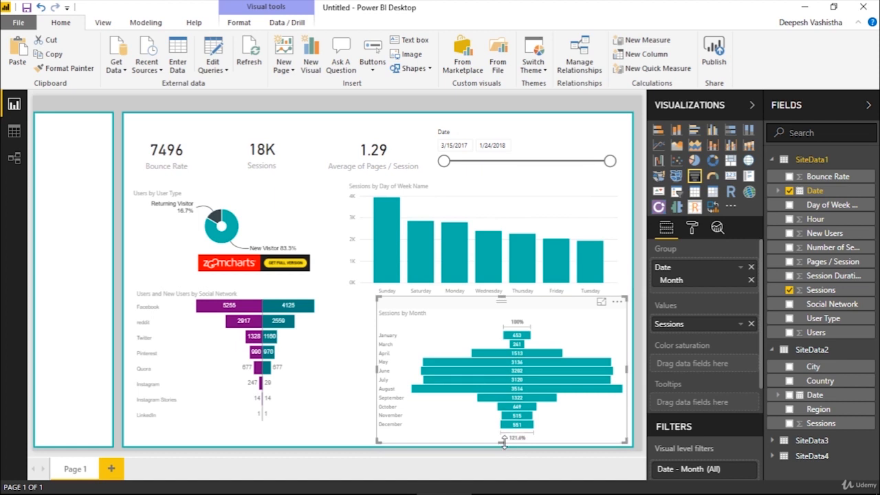
pyautogui.click(643, 358)
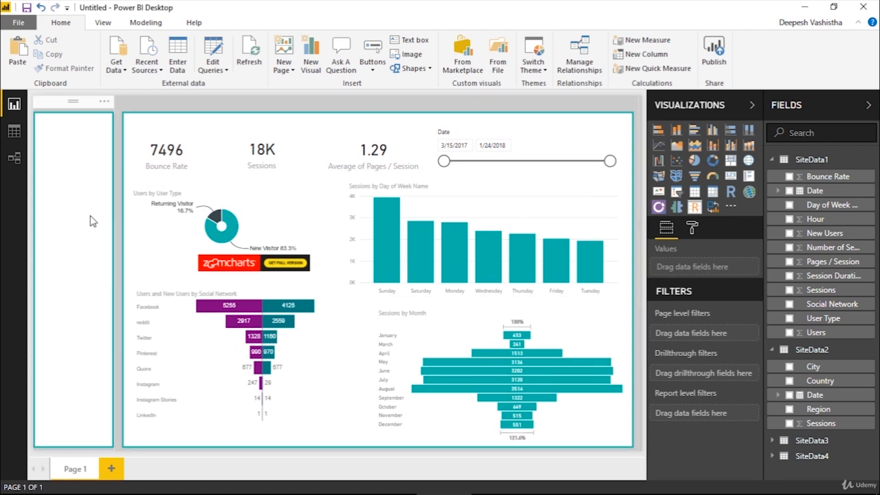
pyautogui.click(112, 469)
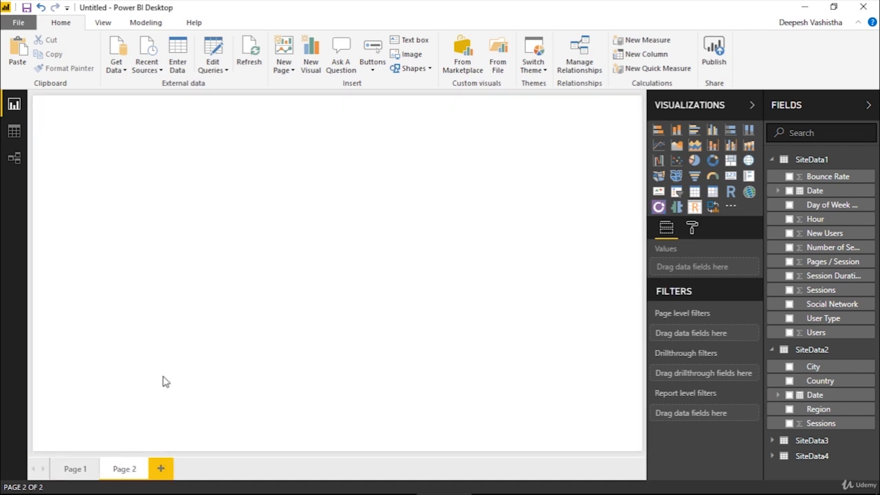
pyautogui.click(147, 468)
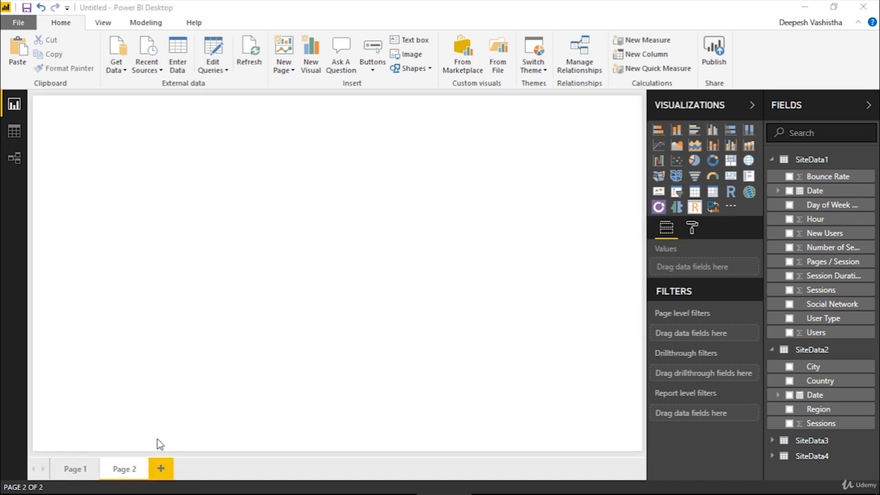
pyautogui.click(492, 282)
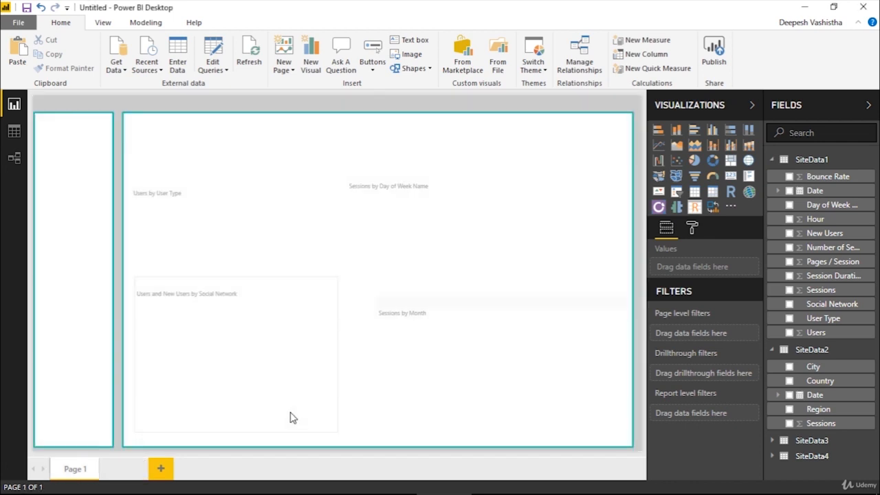
# - Duplicate Page 1 as a second report page
pyautogui.rightClick(79, 471)
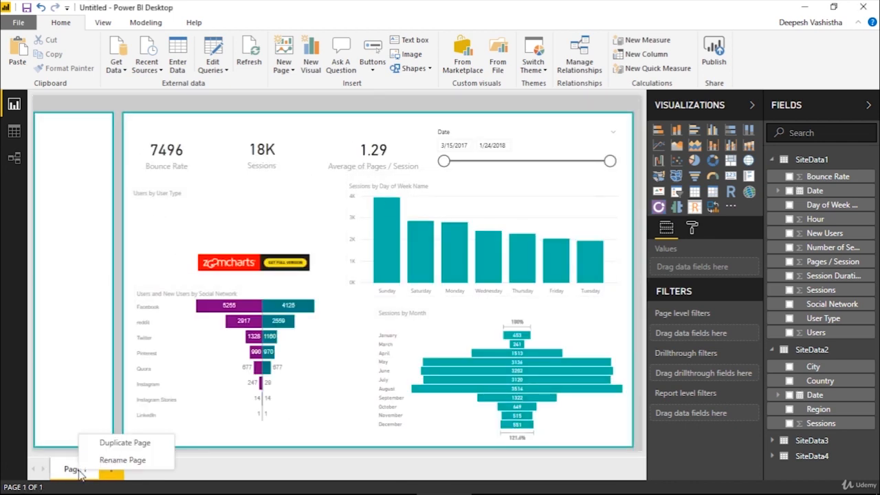
pyautogui.click(104, 444)
pyautogui.rightClick(134, 468)
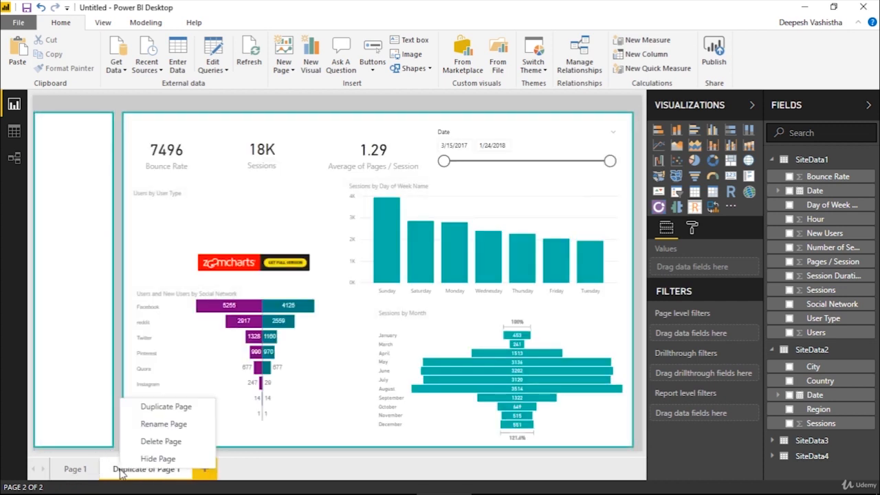
pyautogui.press('Escape')
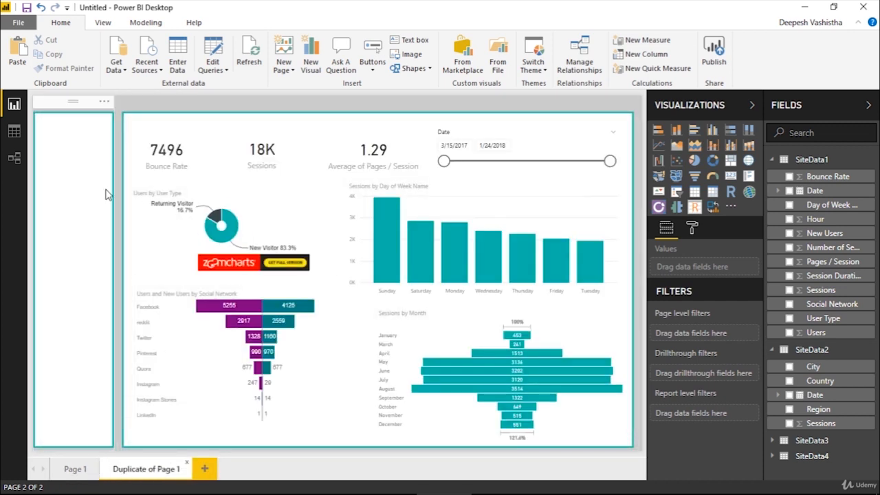
# - Delete the Bounce Rate, Sessions and Average of Pages / Session cards from the duplicated page
pyautogui.click(171, 159)
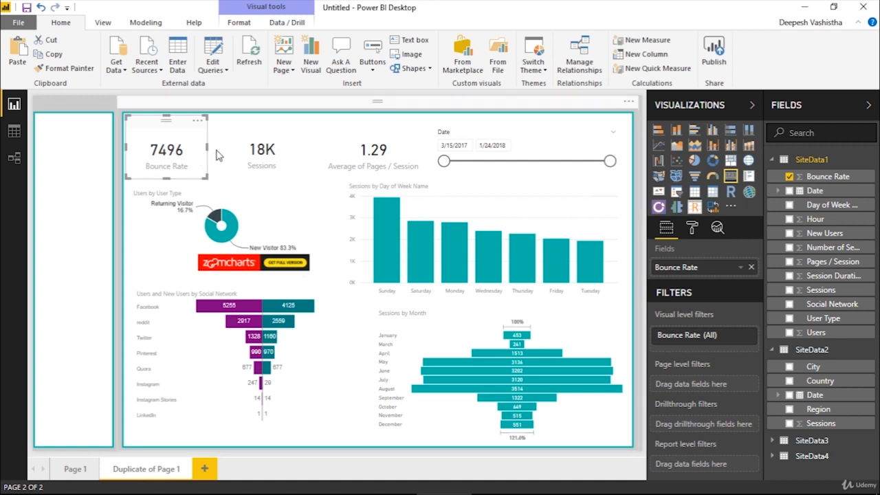
pyautogui.press('Delete')
pyautogui.click(240, 137)
pyautogui.press('Delete')
pyautogui.click(355, 140)
pyautogui.press('Delete')
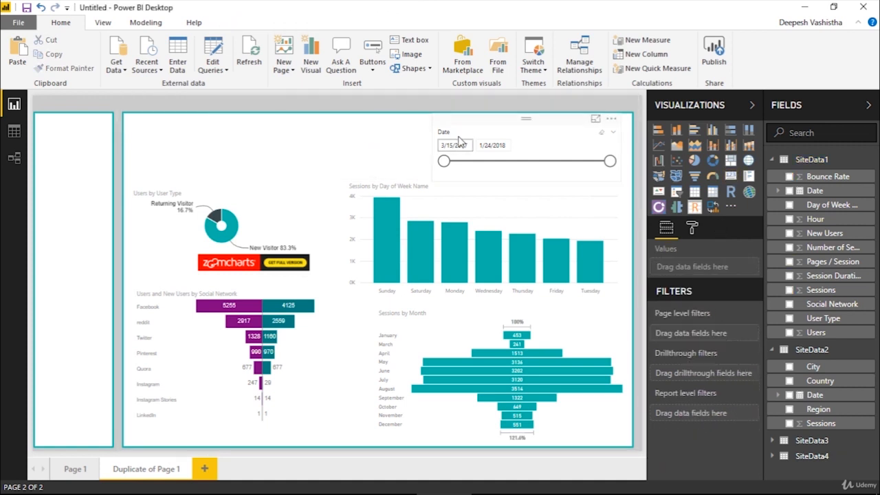
# - Delete the date slicer, column chart, donut, tornado chart and monthly funnel from the duplicated page, keeping the two framed background shapes
pyautogui.click(479, 129)
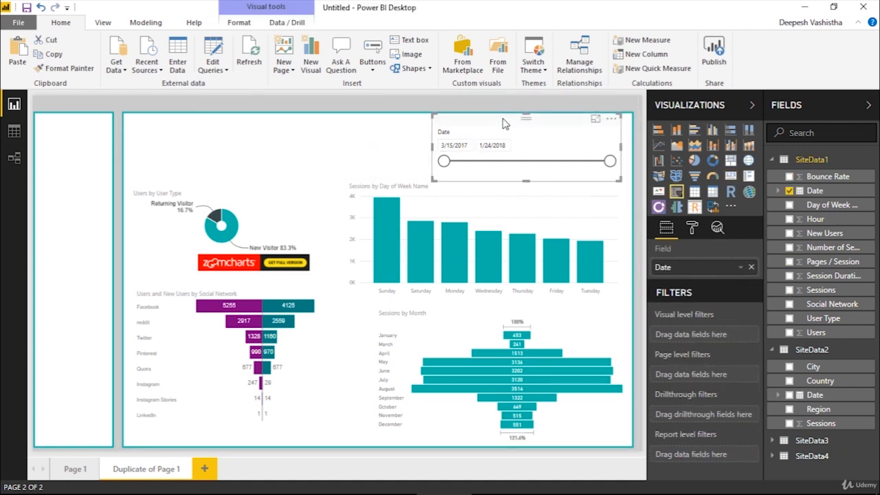
pyautogui.press('Delete')
pyautogui.click(467, 190)
pyautogui.press('Delete')
pyautogui.click(287, 189)
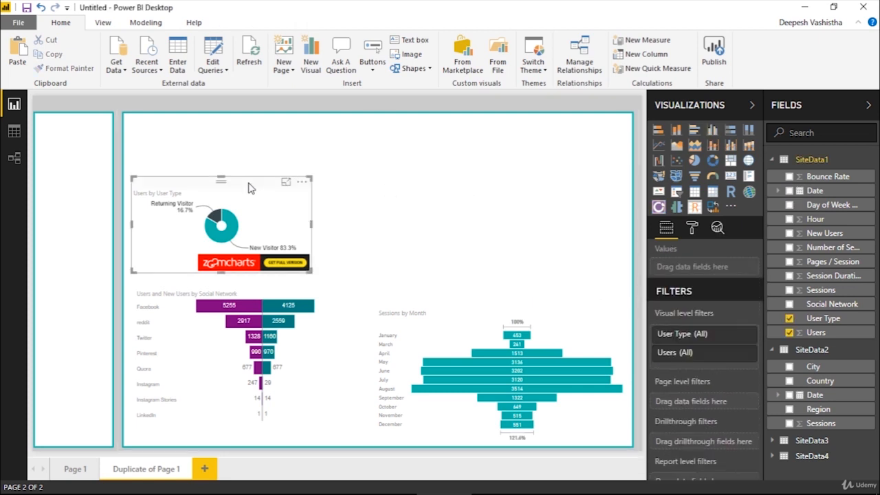
pyautogui.press('Delete')
pyautogui.click(232, 284)
pyautogui.press('Delete')
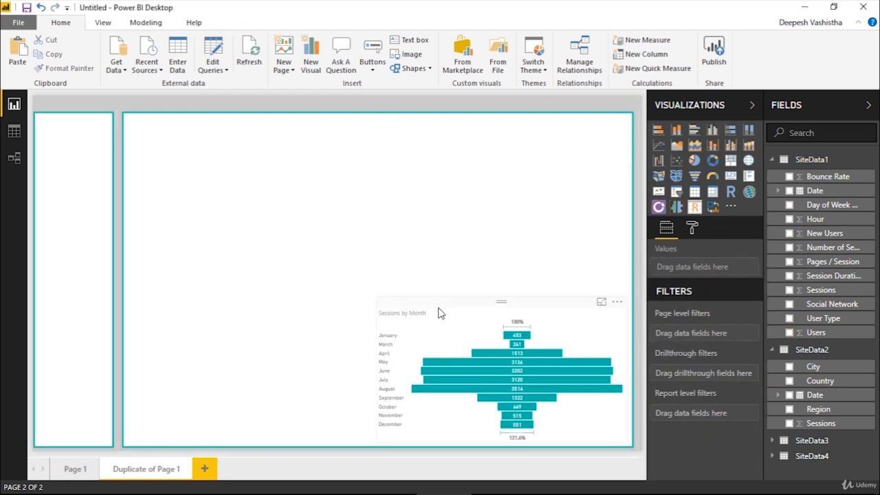
pyautogui.click(438, 311)
pyautogui.press('Delete')
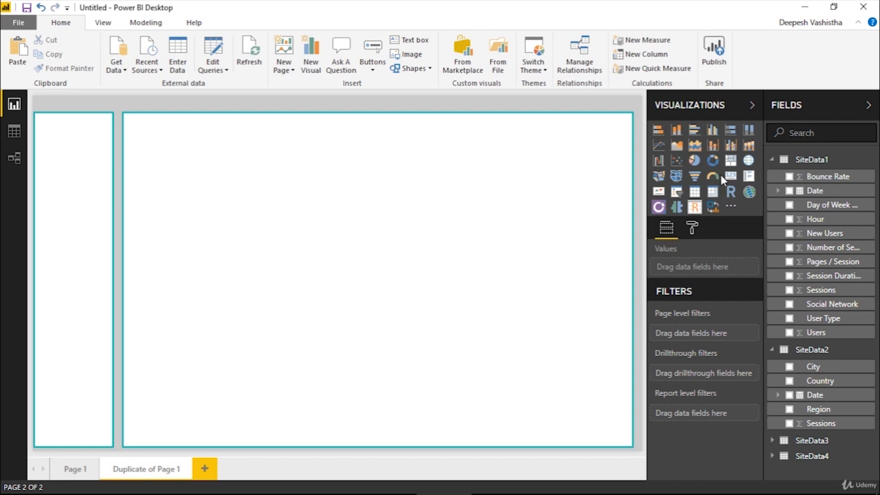
# - Add a treemap to the large frame showing SiteData3 Sessions grouped by Browser
pyautogui.click(730, 160)
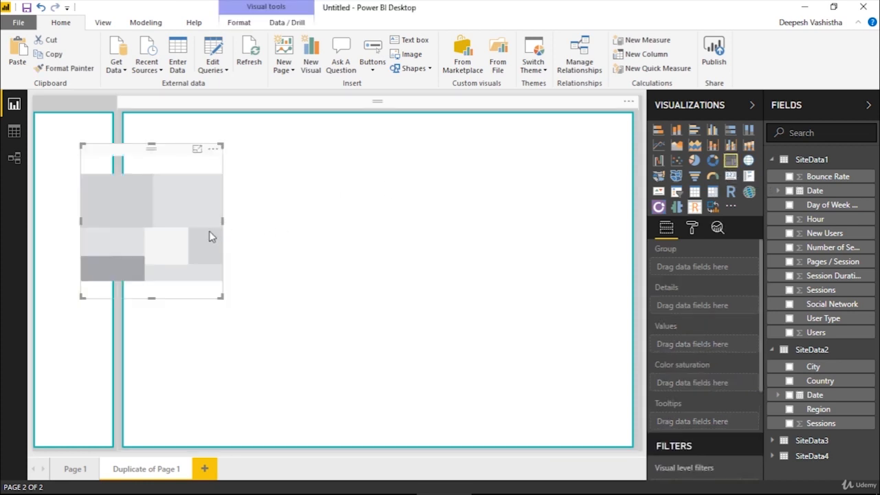
pyautogui.moveTo(210, 233); pyautogui.dragTo(271, 209)
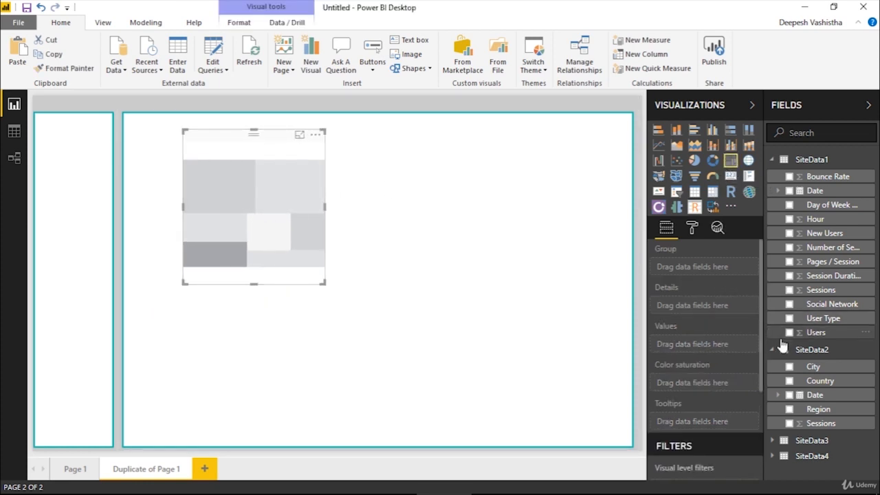
pyautogui.click(799, 447)
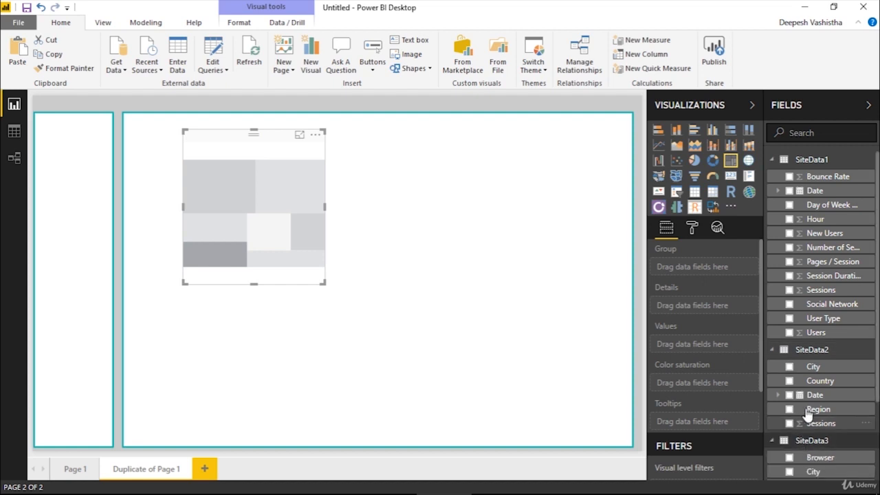
pyautogui.scroll(-3, 815, 381)
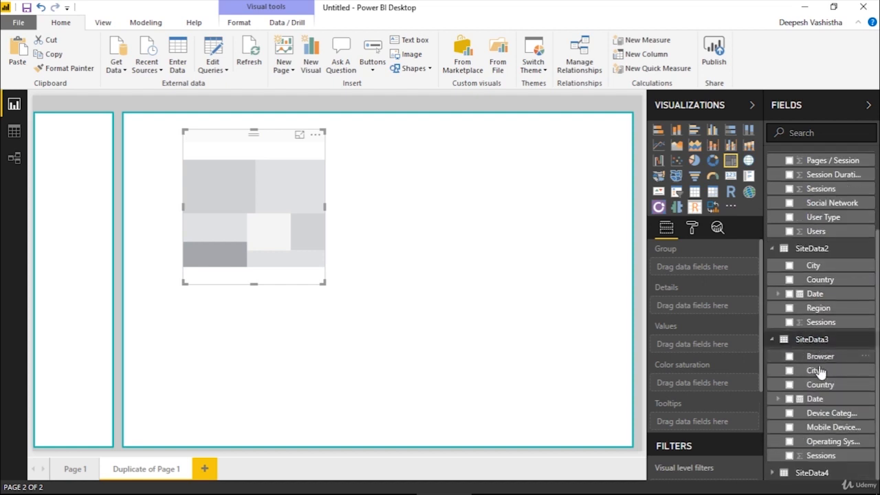
pyautogui.click(789, 455)
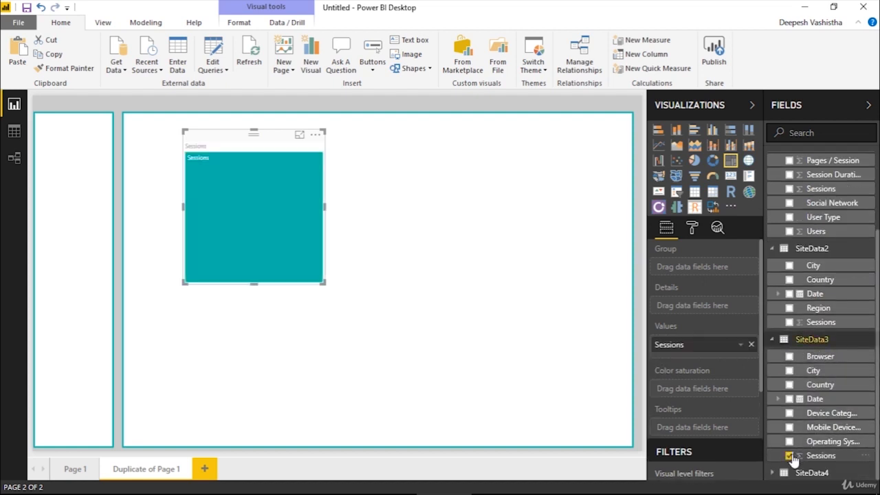
pyautogui.click(790, 358)
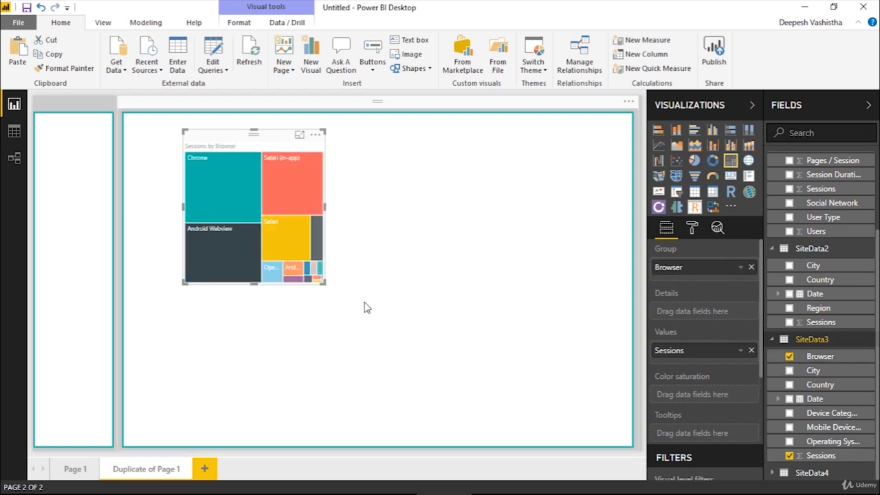
# - Enlarge the Sessions by Browser treemap to about half the large frame's width and move it into the frame's upper-left corner
pyautogui.moveTo(326, 284); pyautogui.dragTo(445, 309)
pyautogui.moveTo(367, 146); pyautogui.dragTo(313, 137)
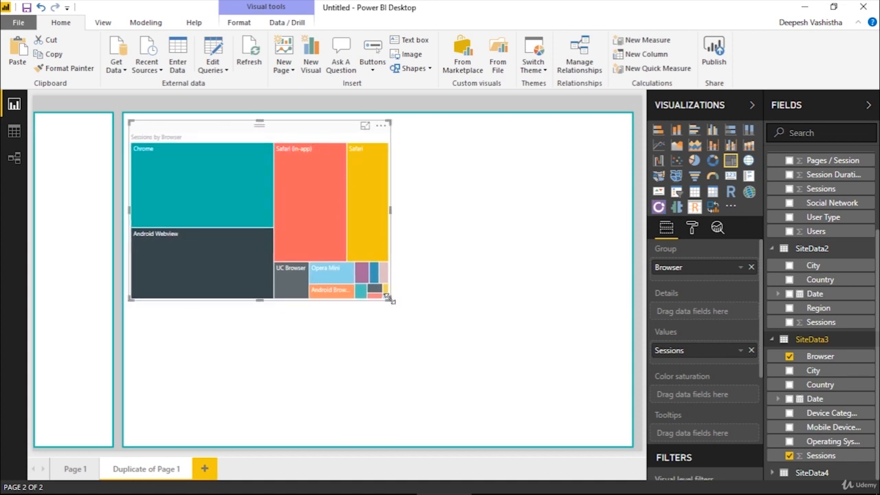
pyautogui.click(589, 274)
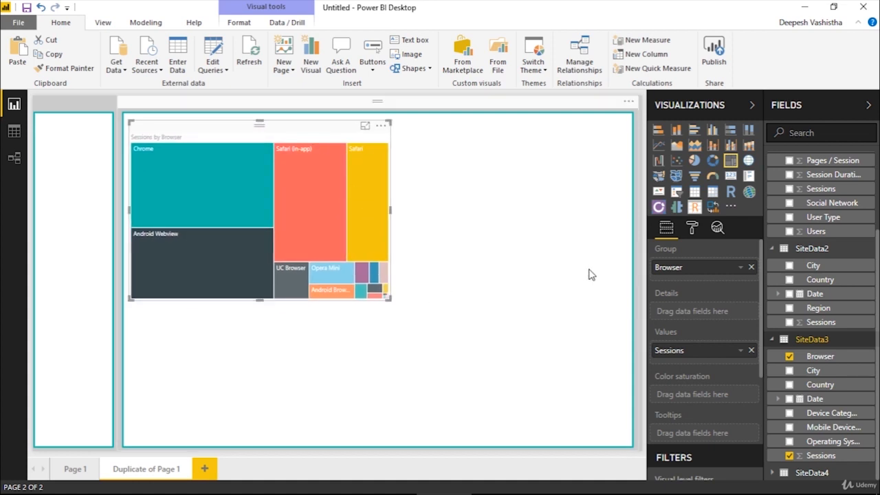
# - Add an ArcGIS map filling the space beside the treemap, with SiteData2 Country as location and Sessions for both size and color
pyautogui.click(749, 197)
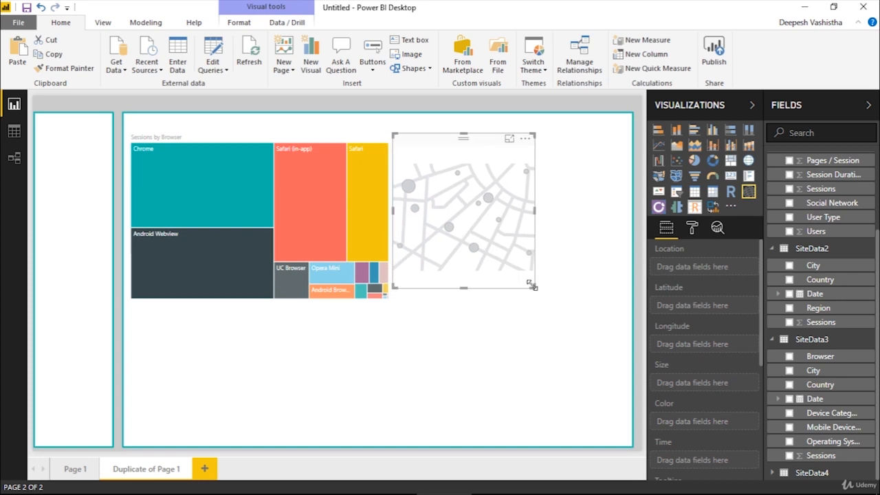
pyautogui.moveTo(531, 285); pyautogui.dragTo(625, 302)
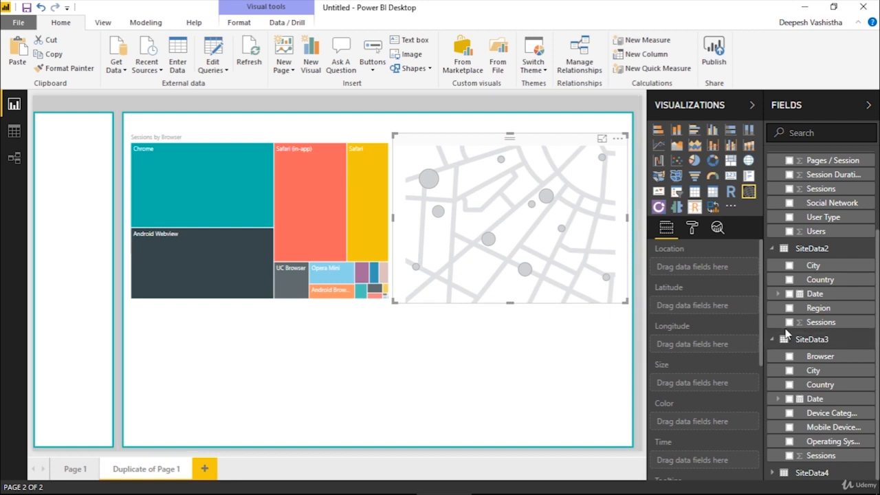
pyautogui.click(790, 281)
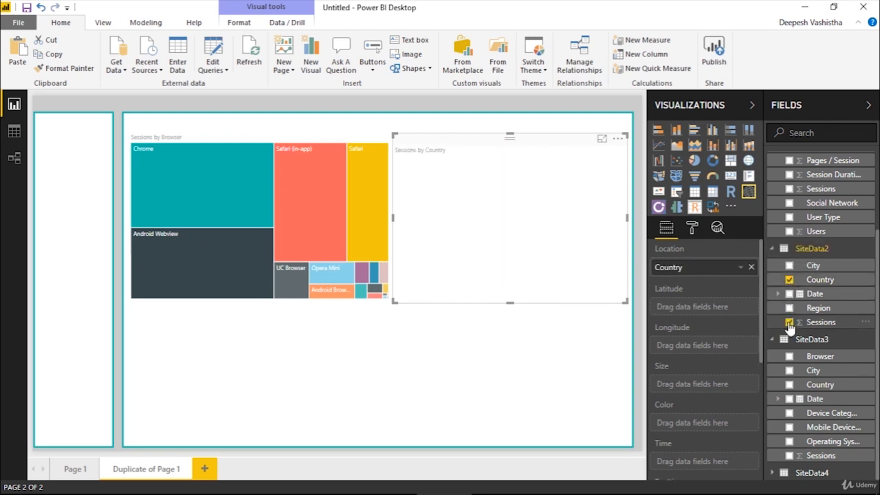
pyautogui.scroll(-2, 729, 357)
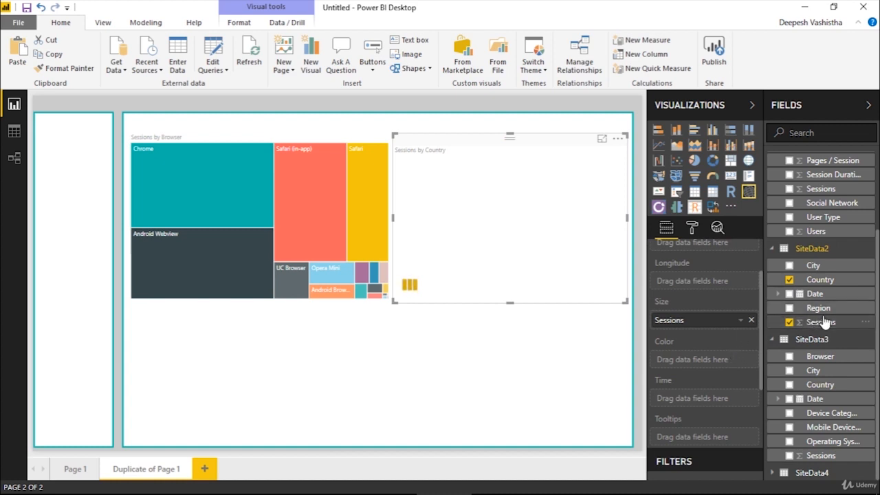
pyautogui.moveTo(820, 323); pyautogui.dragTo(716, 365)
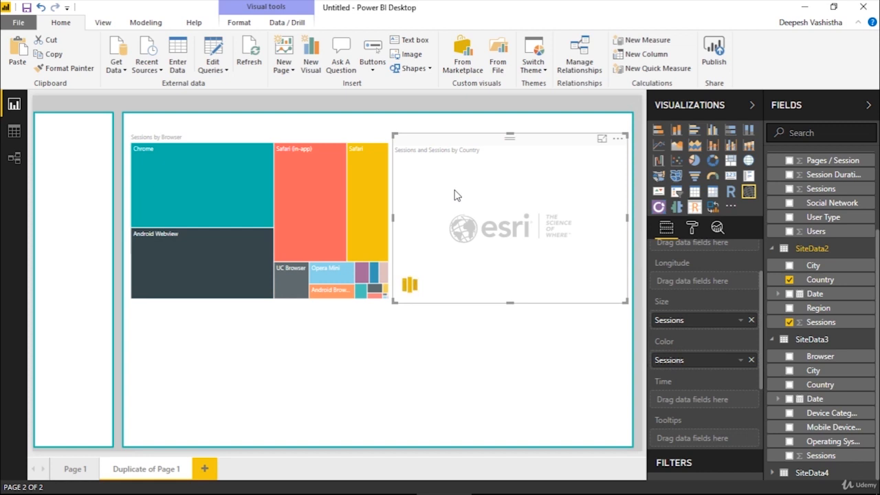
pyautogui.click(645, 187)
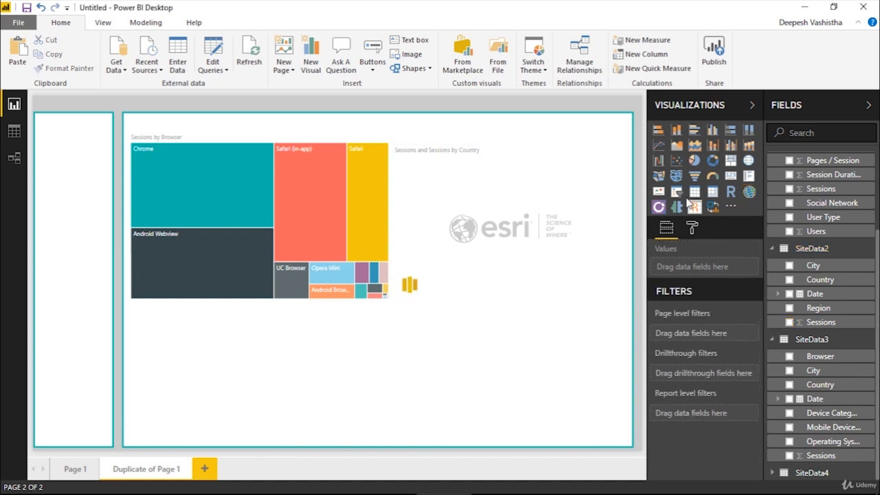
# - Add a donut chart in the large frame's lower-left area showing SiteData3 Sessions by Device Category
pyautogui.click(711, 163)
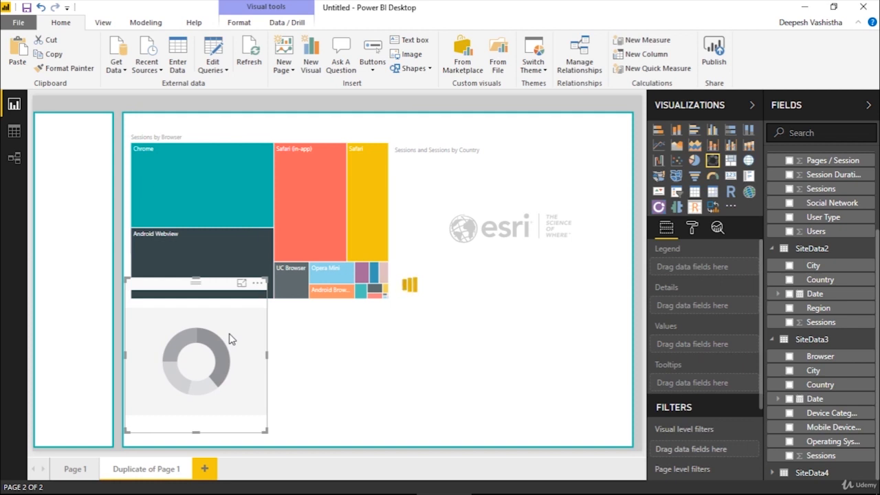
pyautogui.click(790, 414)
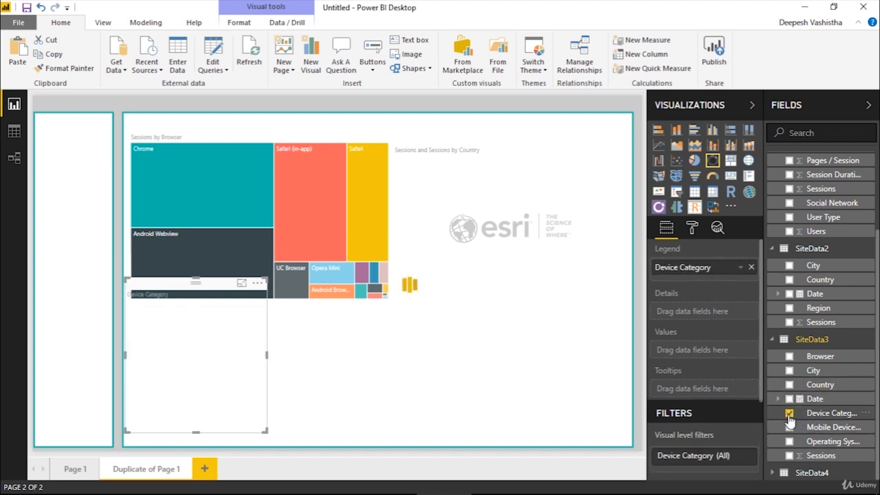
pyautogui.click(788, 456)
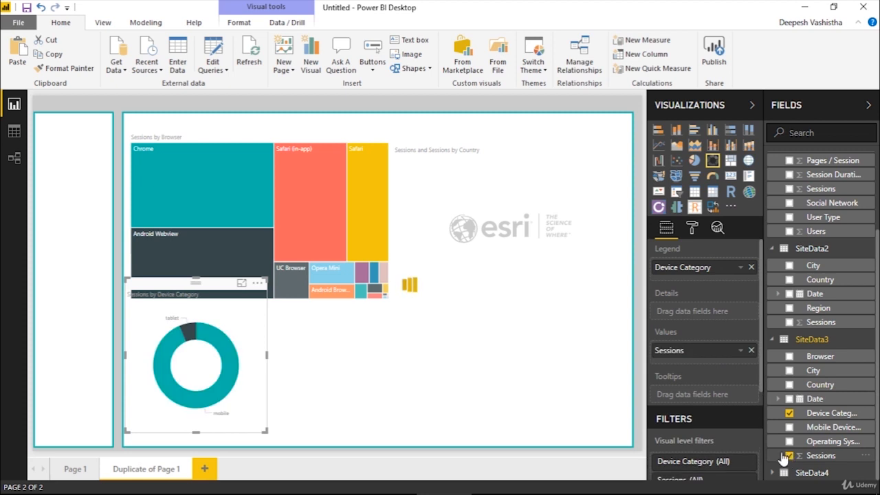
# - View the device donut in focus mode, return to the report, and lower its upper edge to clear the treemap
pyautogui.click(241, 283)
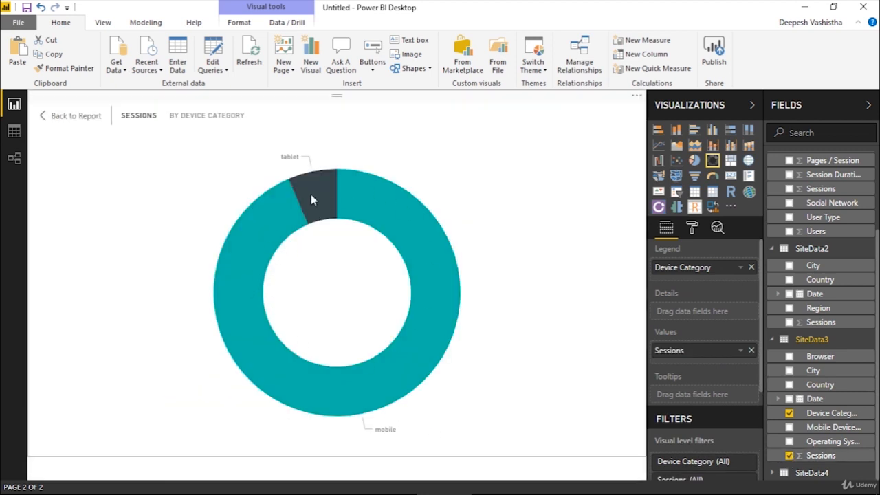
pyautogui.click(75, 115)
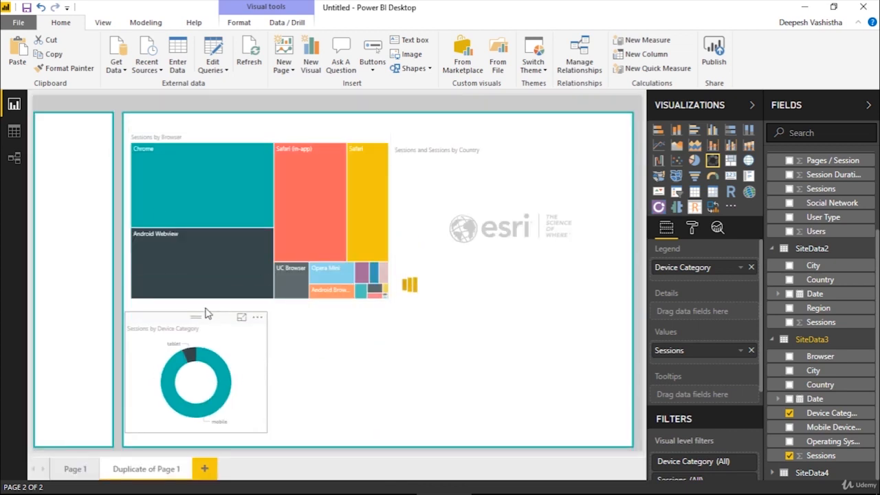
pyautogui.click(205, 314)
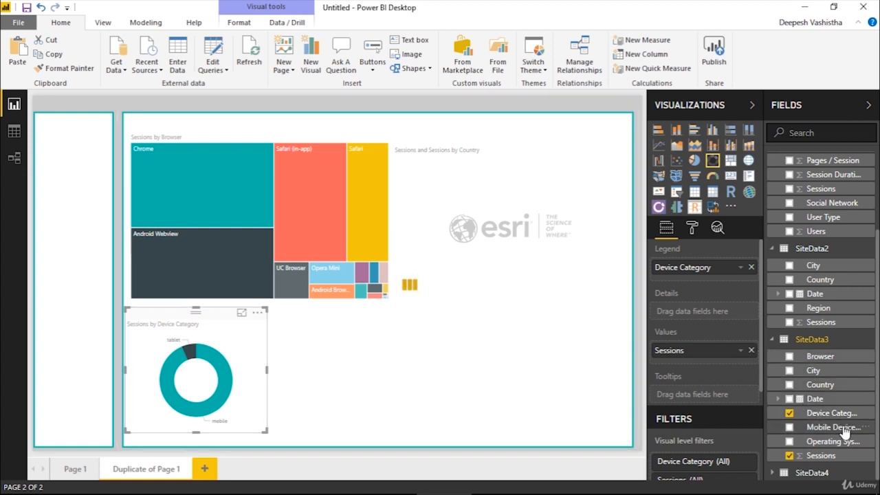
# - Add Operating System below Device Category in the donut's legend, and drill down into the mobile slice in focus mode
pyautogui.moveTo(840, 443); pyautogui.dragTo(737, 282)
pyautogui.moveTo(738, 282); pyautogui.dragTo(736, 281)
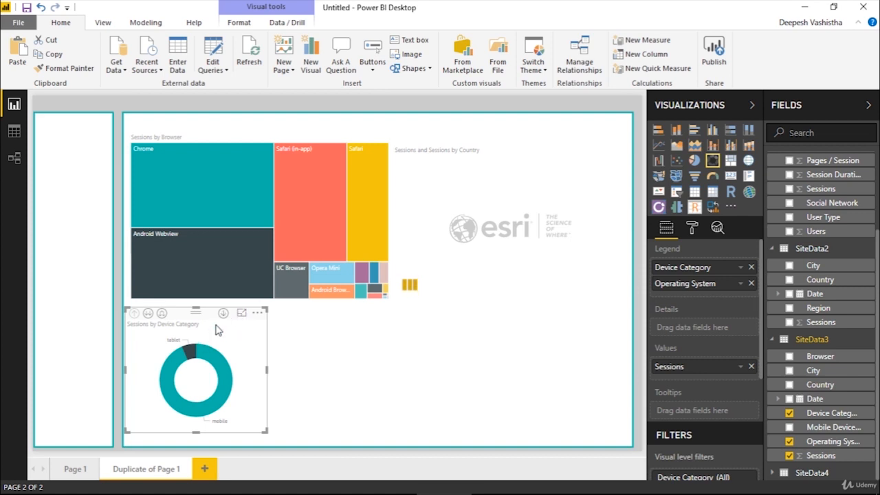
pyautogui.click(241, 313)
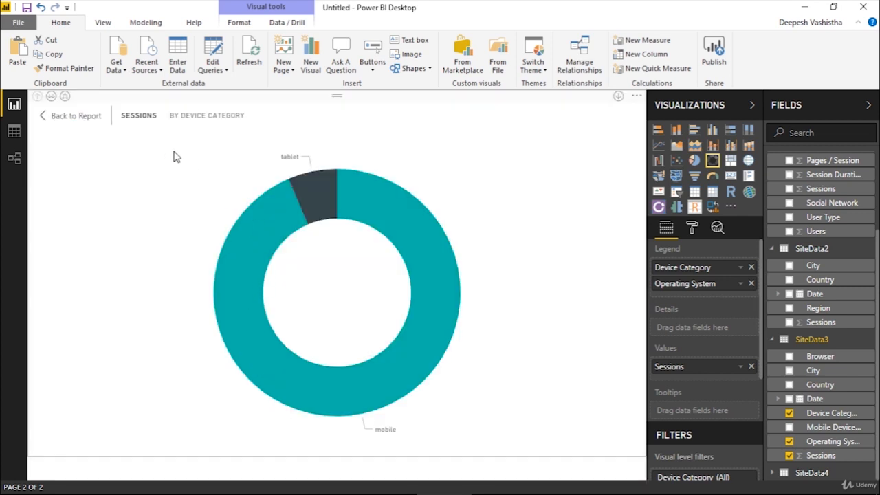
pyautogui.click(420, 252)
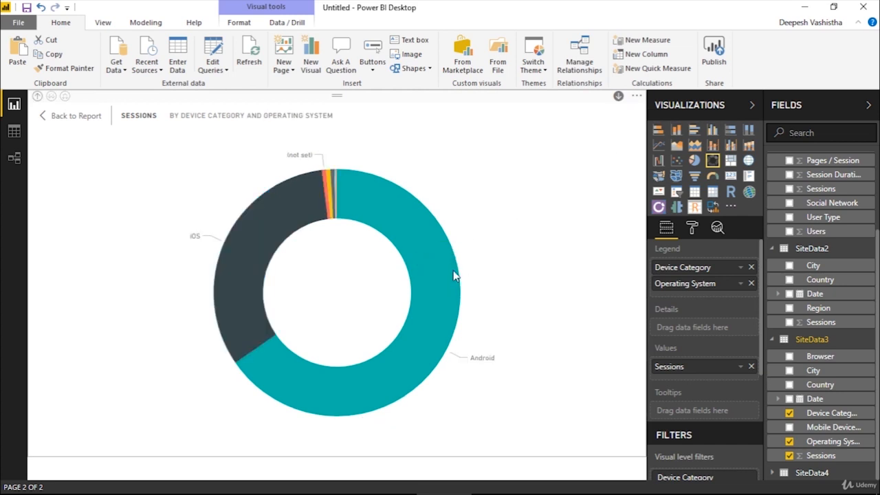
# - Examine the Android and iOS session shares in the enlarged donut and return to the report
pyautogui.moveTo(447, 269)
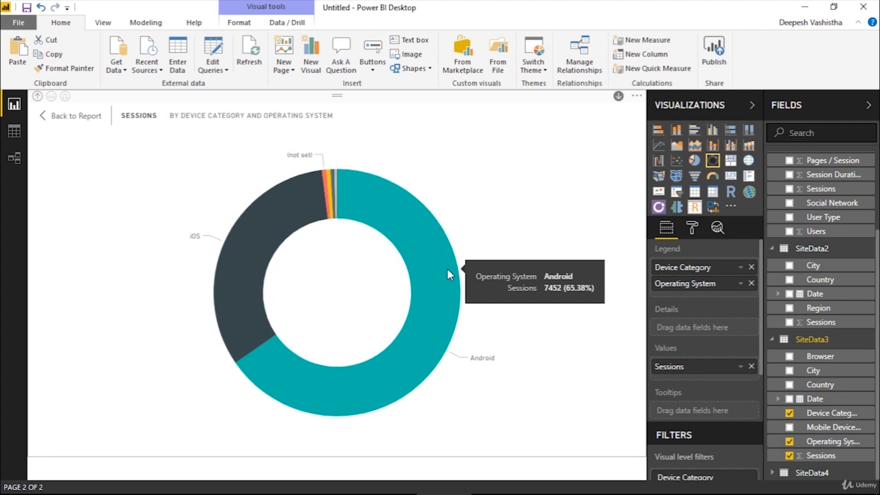
pyautogui.moveTo(238, 276)
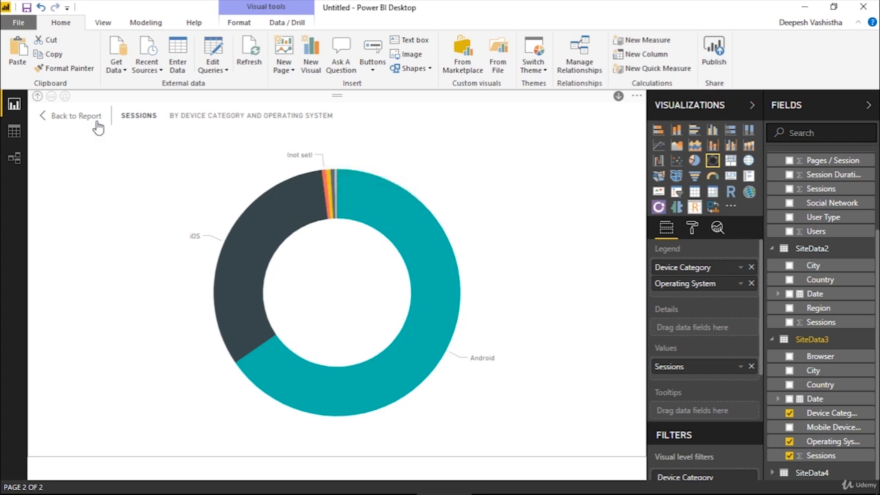
pyautogui.click(75, 116)
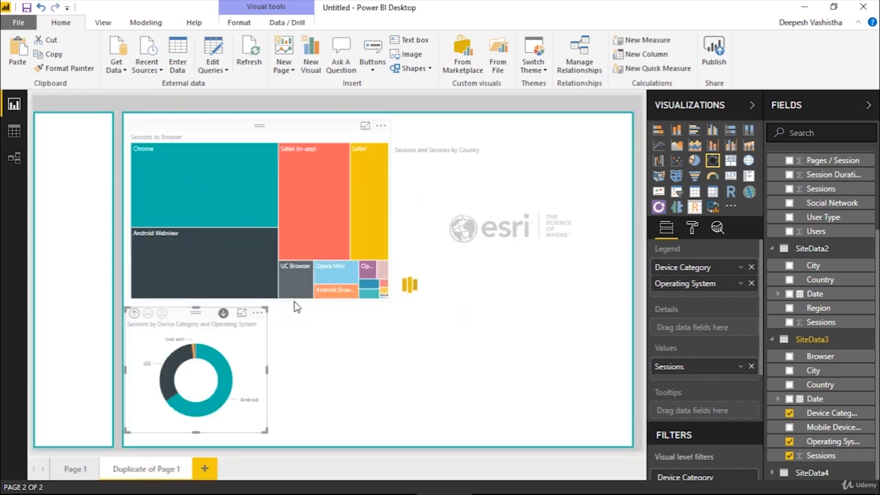
# - Shift the operating system donut slightly right and up, and enlarge it to fill the space under the treemap
pyautogui.moveTo(196, 321); pyautogui.dragTo(205, 316)
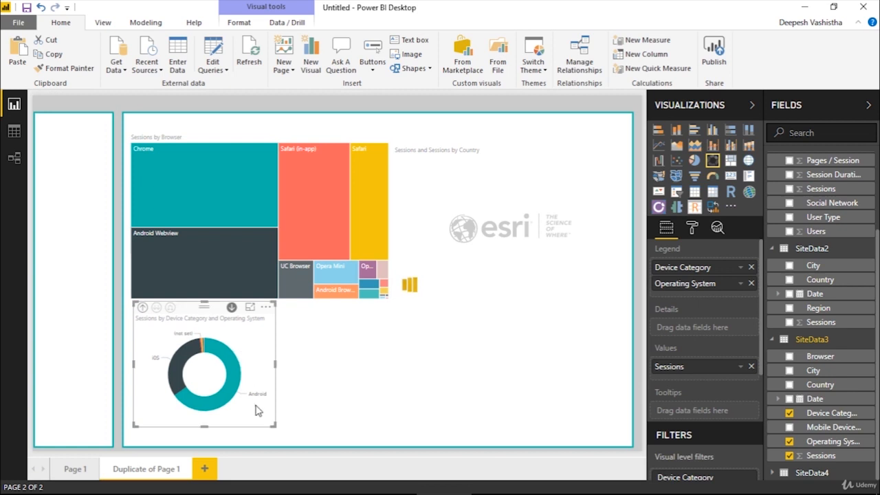
pyautogui.moveTo(271, 425); pyautogui.dragTo(284, 436)
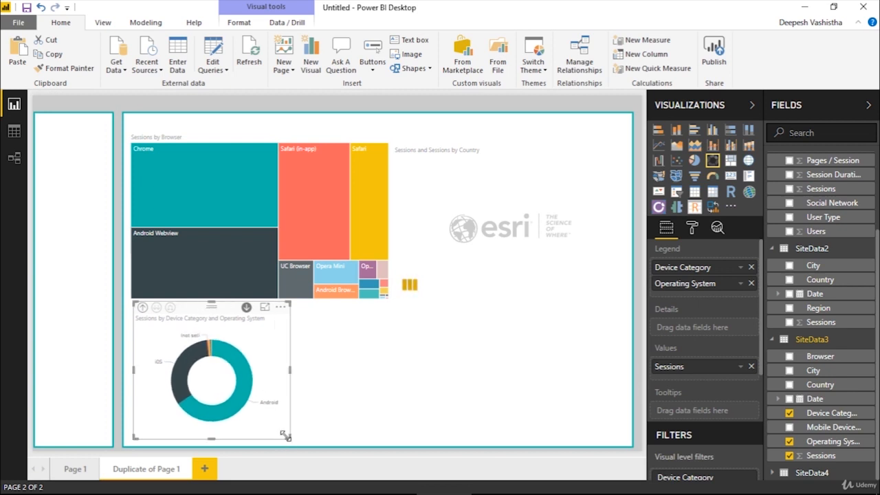
pyautogui.click(642, 330)
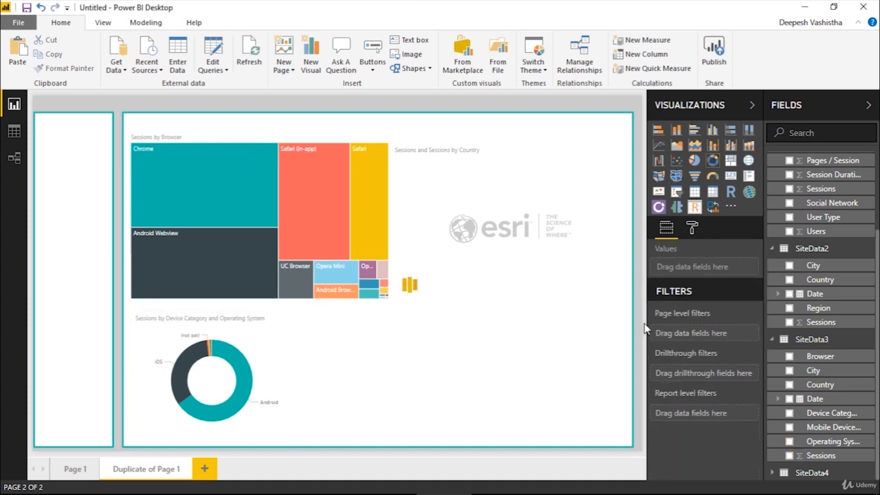
# - Add a line chart beside the donut, shorten it to fit below the map, and widen it nearly to the frame's right edge
pyautogui.click(658, 146)
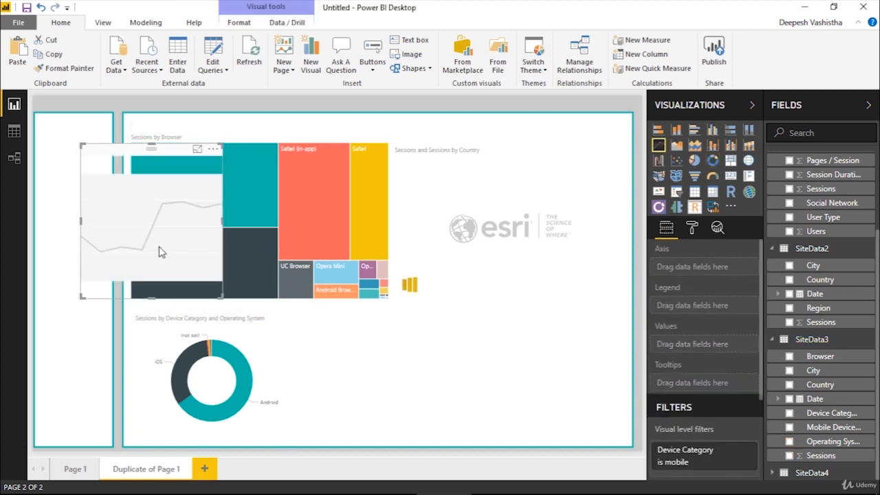
pyautogui.moveTo(158, 252); pyautogui.dragTo(399, 400)
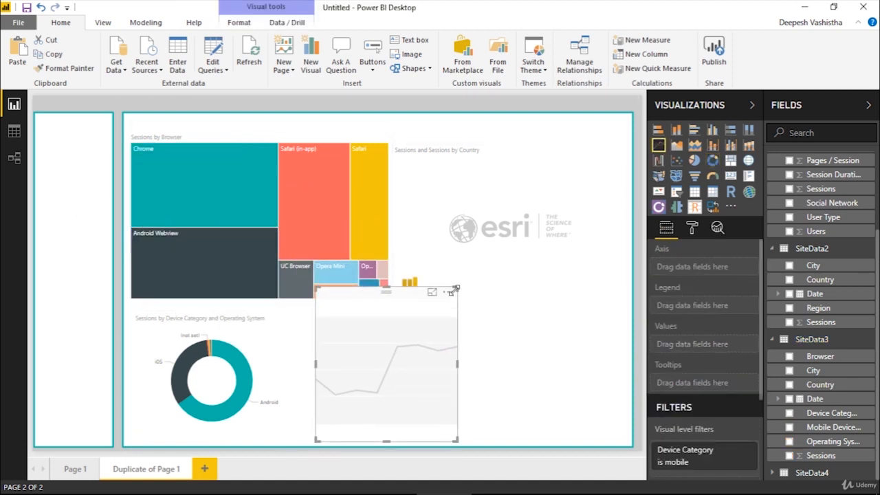
pyautogui.moveTo(456, 290); pyautogui.dragTo(459, 311)
pyautogui.moveTo(457, 377); pyautogui.dragTo(622, 387)
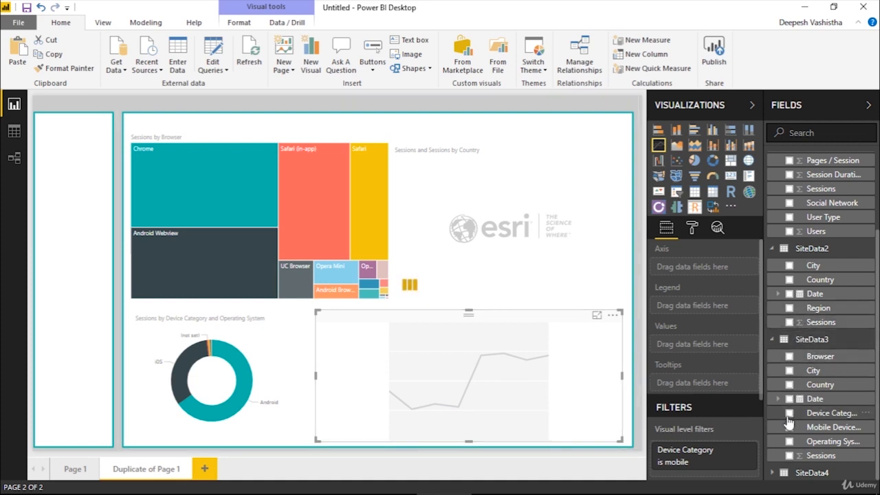
# - Plot SiteData3 Sessions by Date in the line chart, using the plain Date instead of the Date Hierarchy on the axis
pyautogui.click(790, 455)
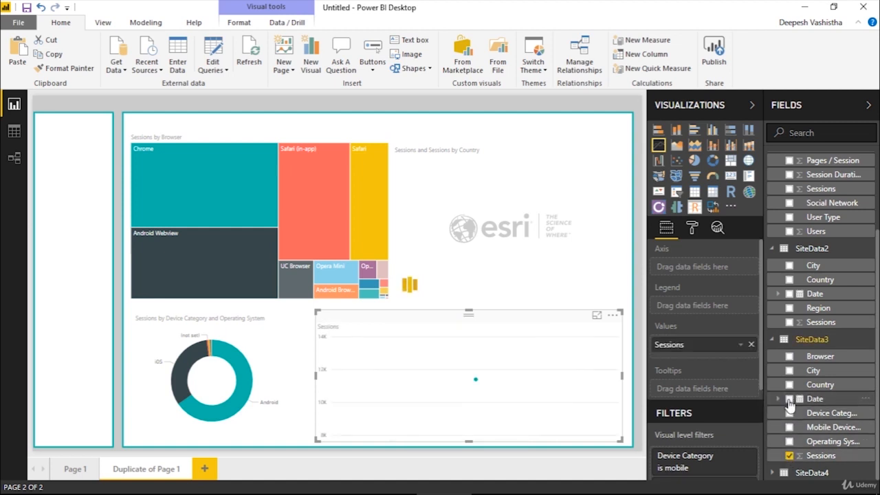
pyautogui.click(789, 400)
pyautogui.click(739, 270)
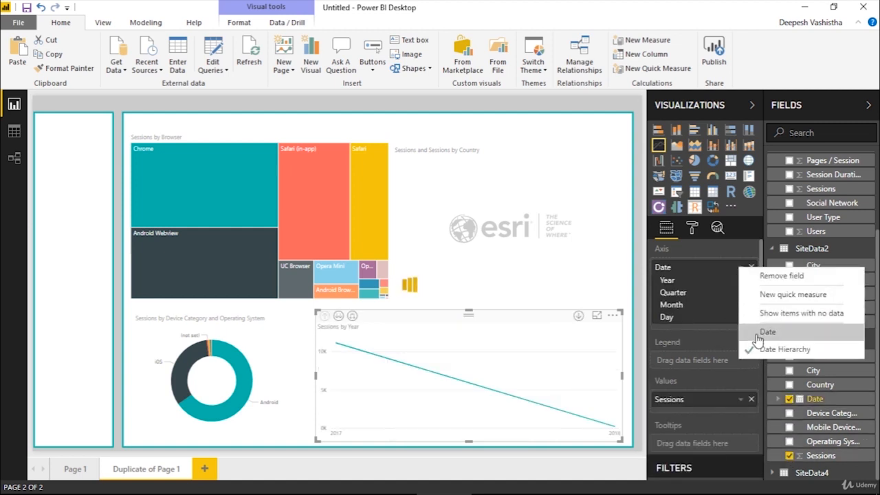
pyautogui.click(757, 335)
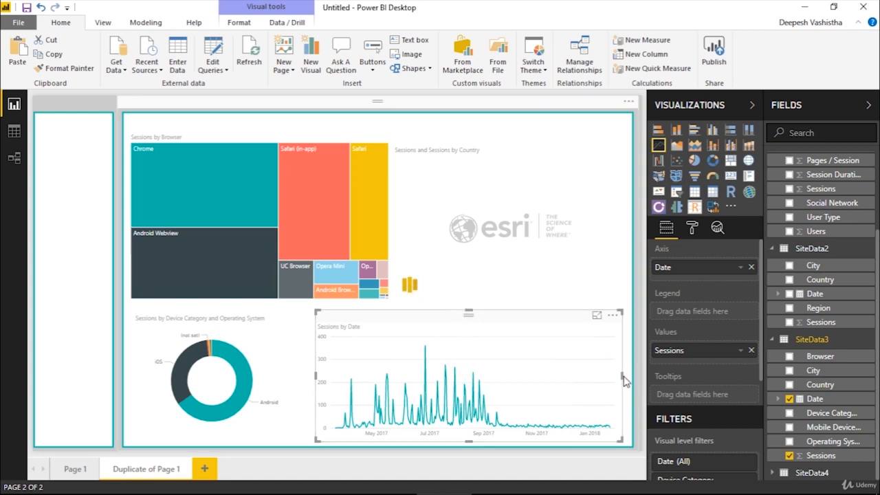
# - Shift the Sessions by Date line chart slightly right and up, and extend its lower edge to fill the gap
pyautogui.moveTo(564, 321); pyautogui.dragTo(569, 315)
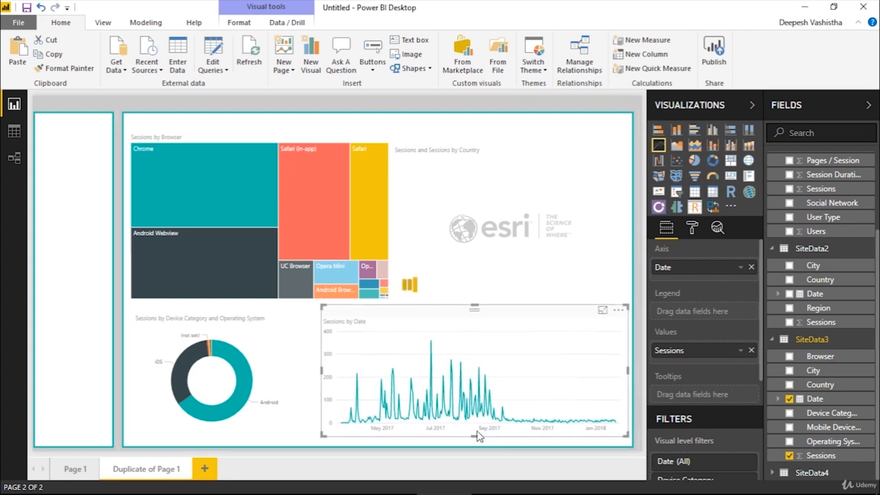
pyautogui.moveTo(475, 436); pyautogui.dragTo(474, 442)
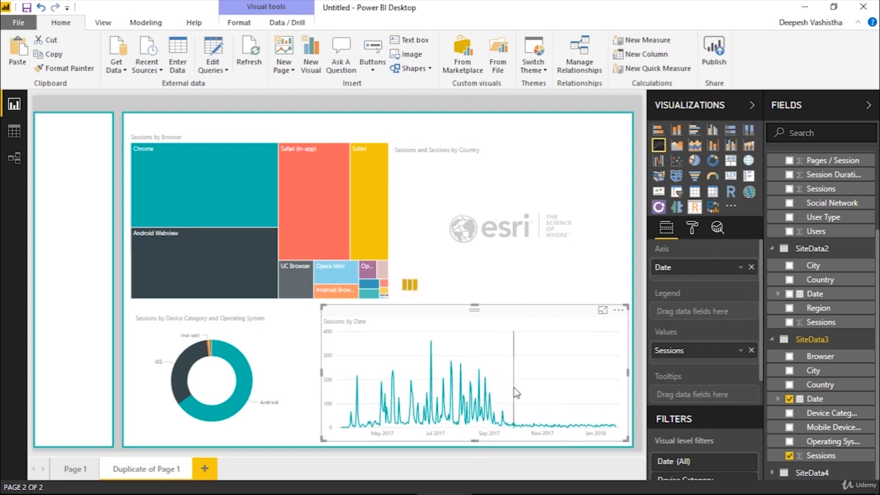
# - Add a 10-point forecast with a 95% confidence interval to the enlarged Sessions by Date line chart and return to the report
pyautogui.click(717, 228)
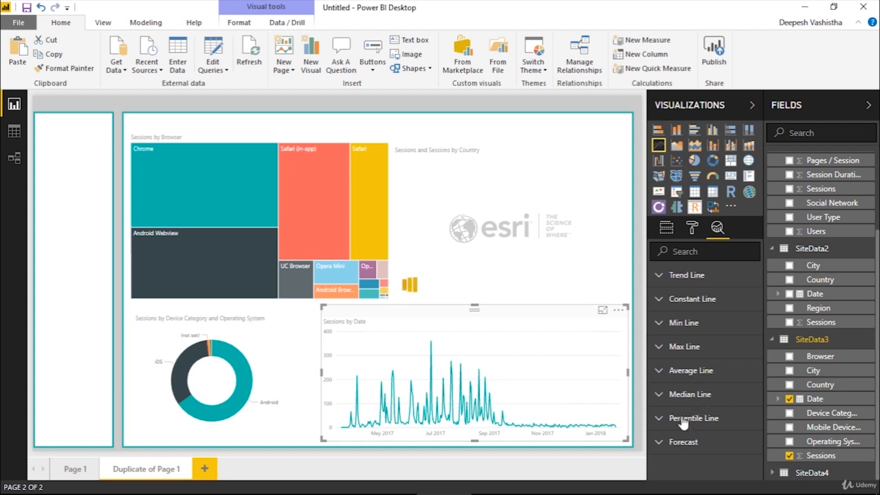
pyautogui.click(601, 311)
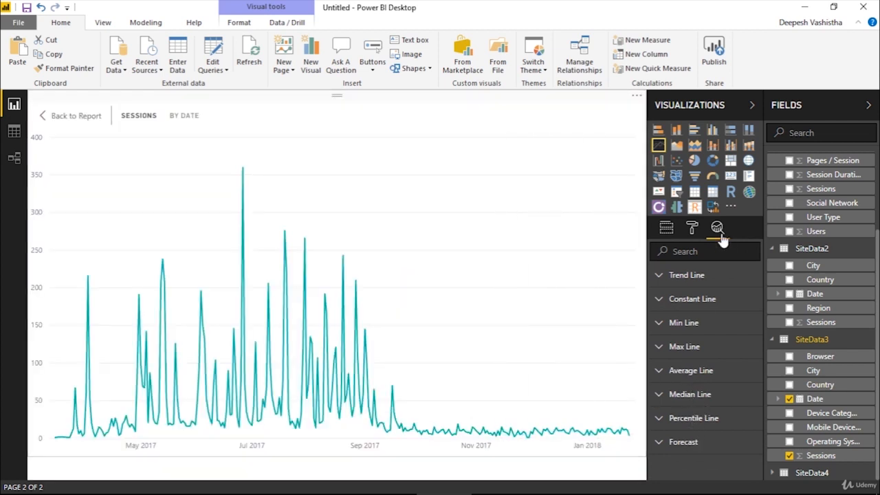
pyautogui.click(693, 440)
pyautogui.scroll(-2, 676, 353)
pyautogui.click(672, 337)
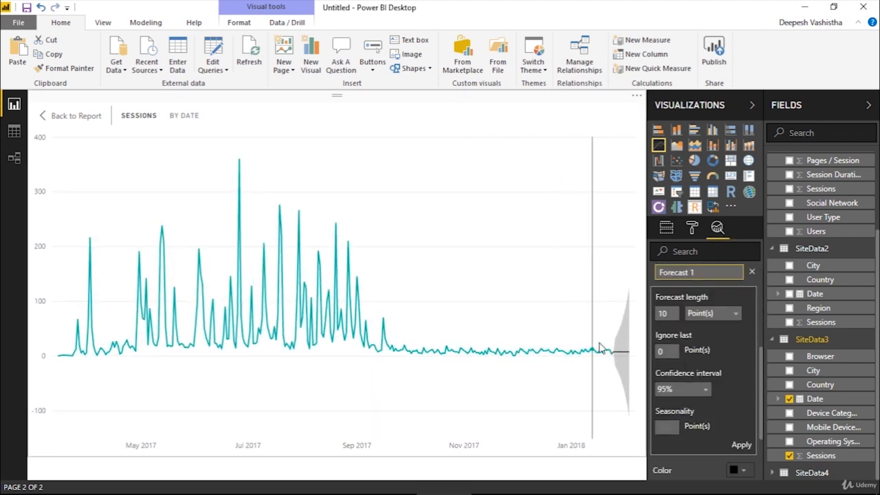
pyautogui.moveTo(623, 360)
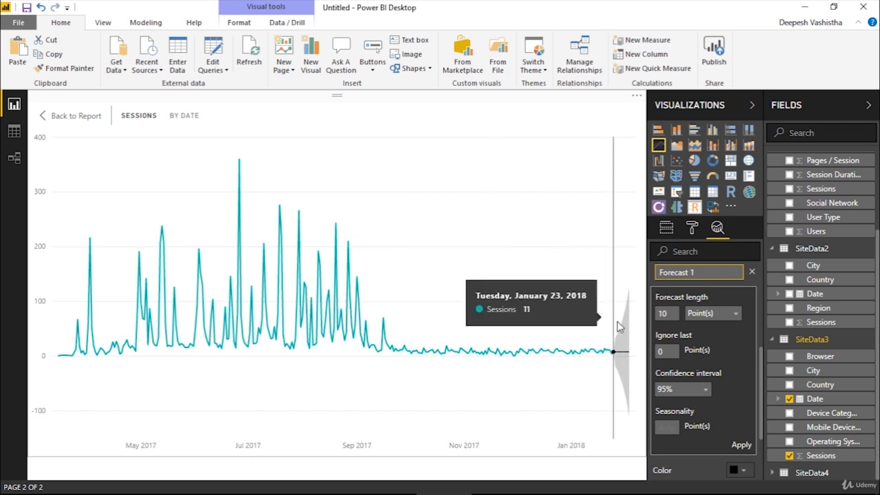
pyautogui.click(73, 115)
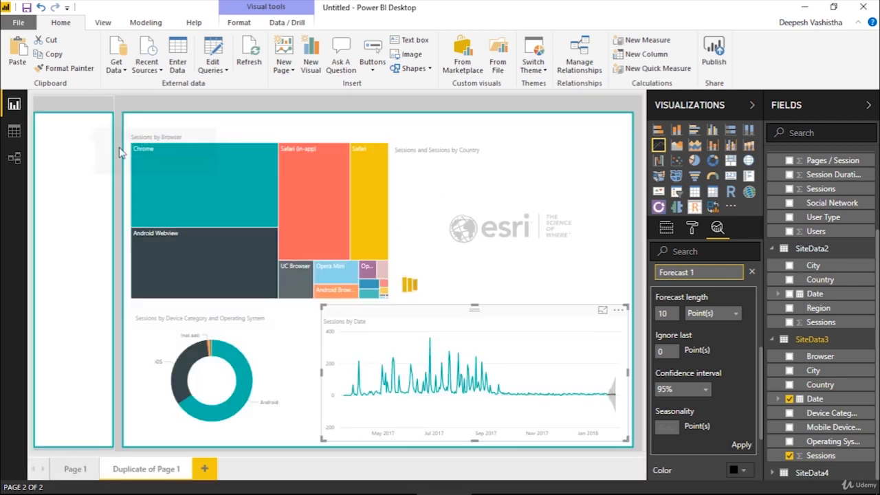
pyautogui.click(641, 288)
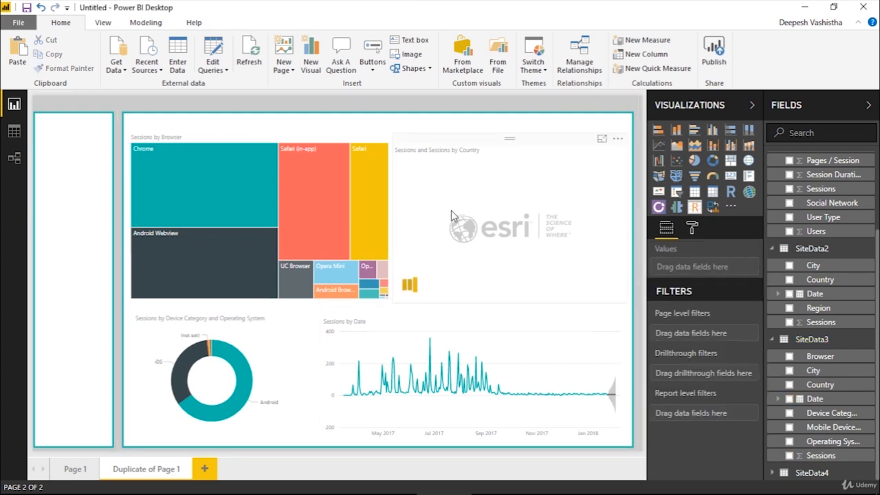
# - Enlarge the Sessions by Country map in focus mode and open it for editing
pyautogui.click(465, 248)
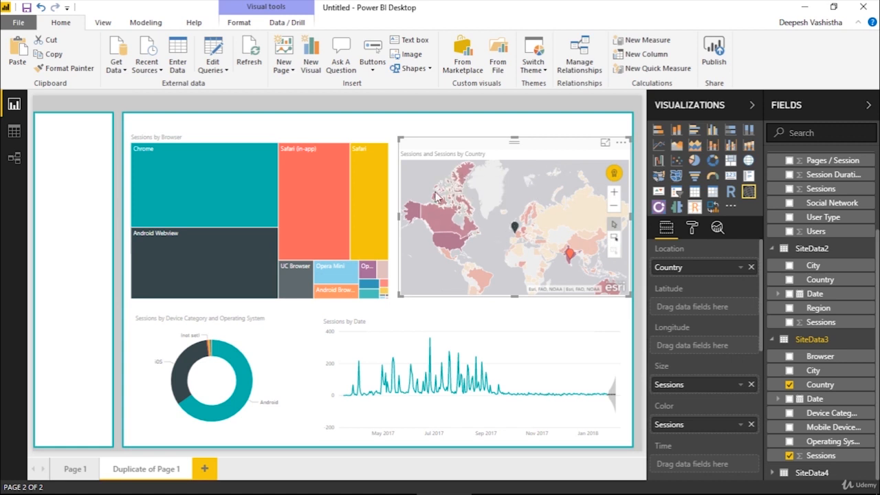
pyautogui.moveTo(456, 227)
pyautogui.click(605, 142)
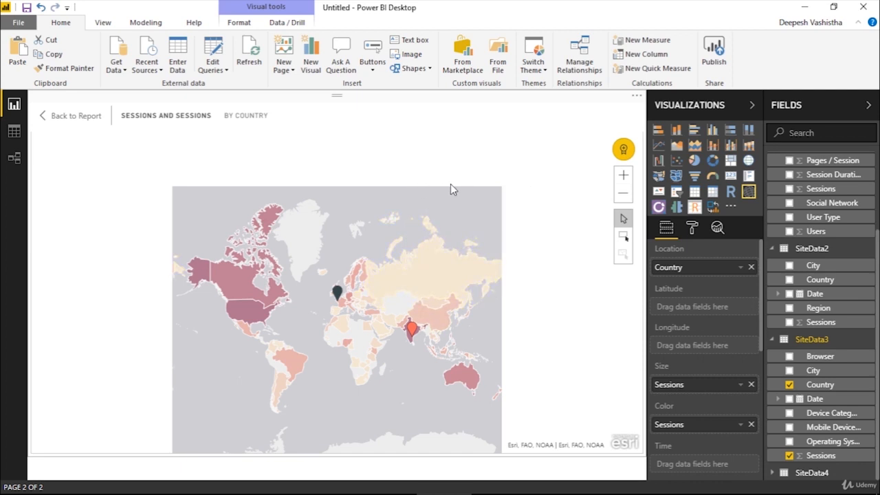
pyautogui.click(635, 97)
pyautogui.click(641, 112)
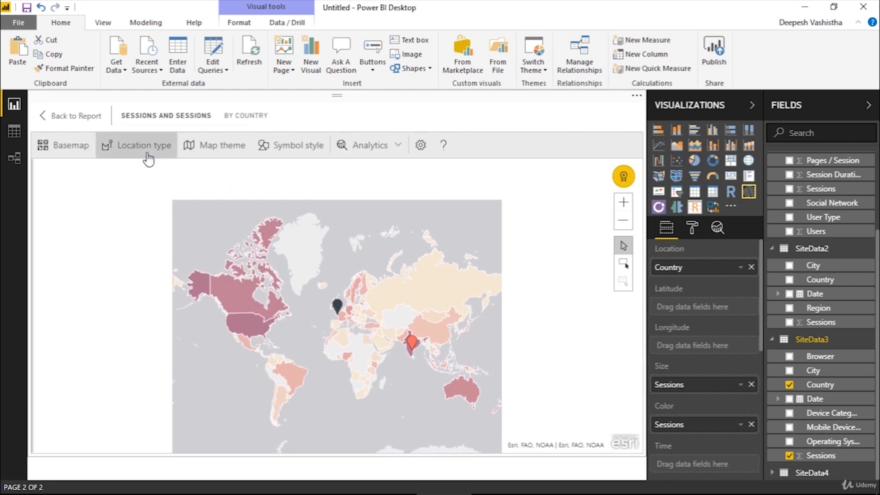
# - Look over the map's analytics options and check the country details around the India and UK pins
pyautogui.click(347, 147)
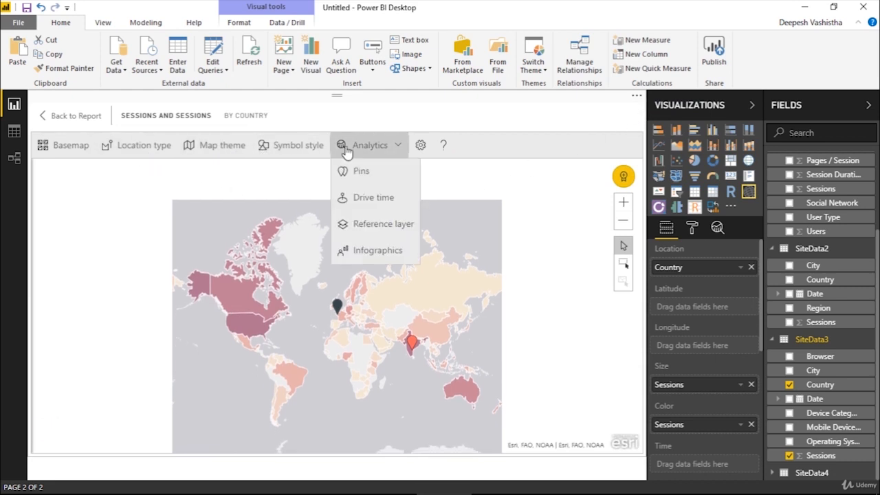
pyautogui.click(406, 338)
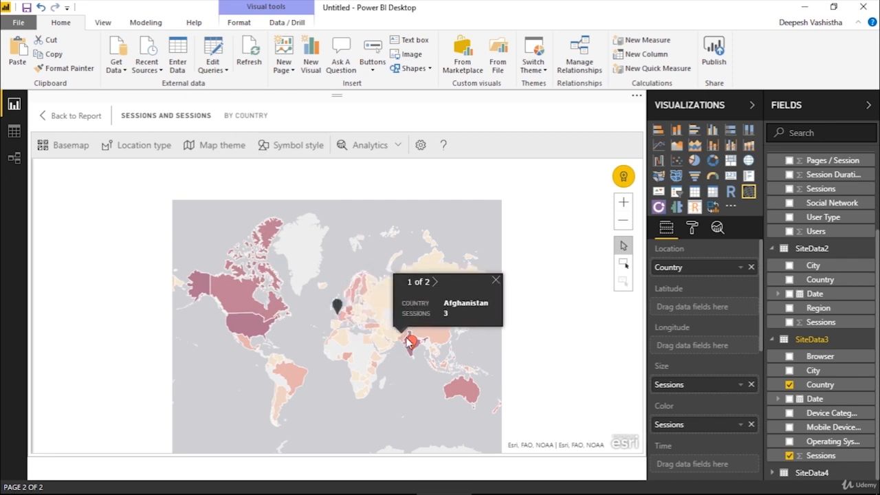
pyautogui.click(337, 306)
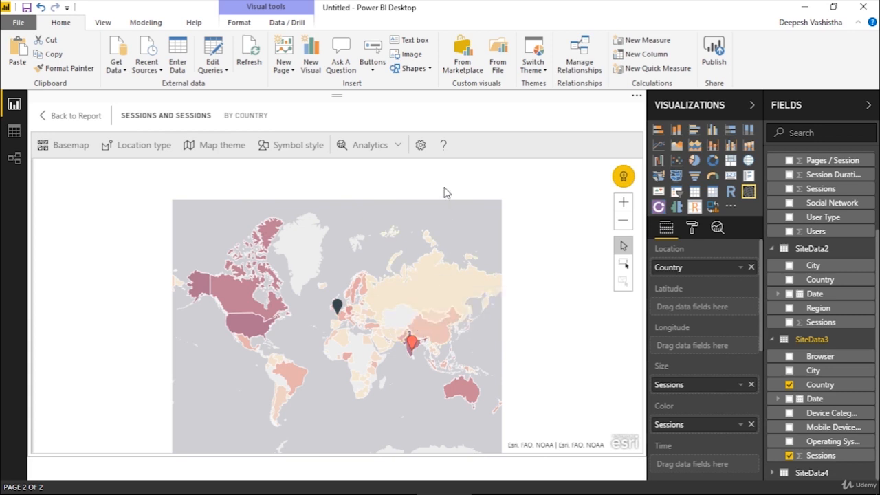
# - Search the map's pin locations for "United" and add a pin for United States
pyautogui.click(399, 145)
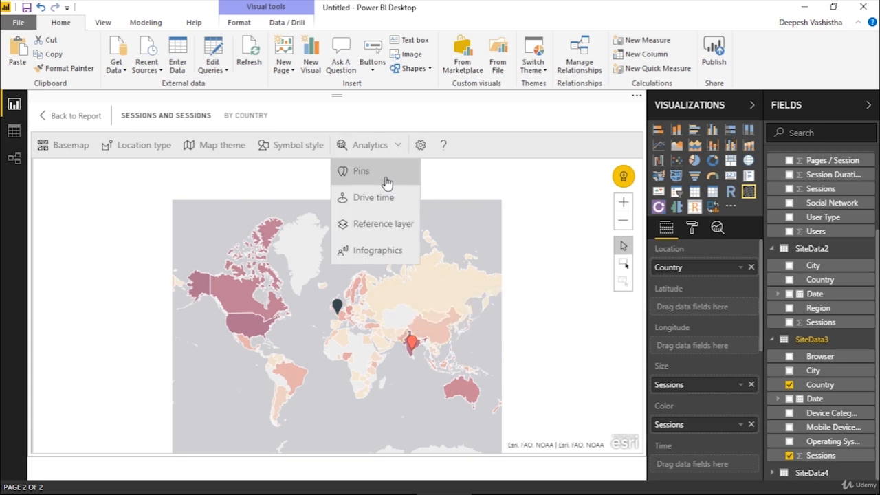
pyautogui.click(385, 179)
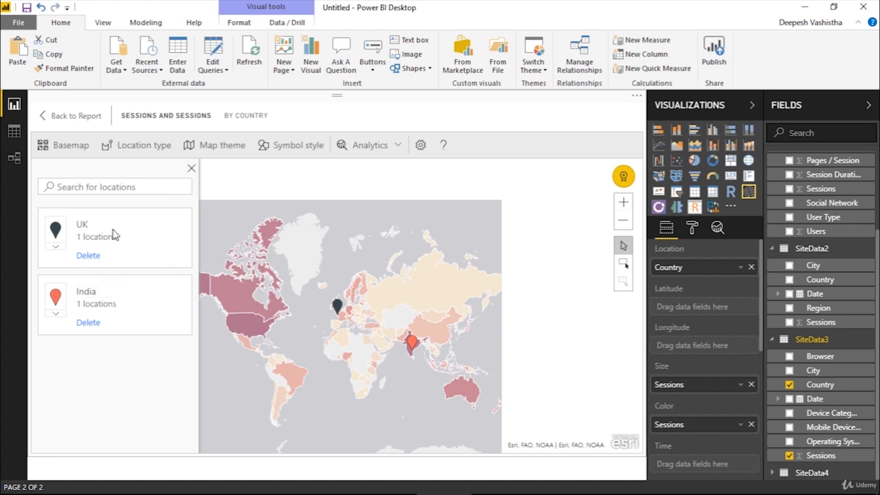
pyautogui.click(115, 190)
pyautogui.write('United')
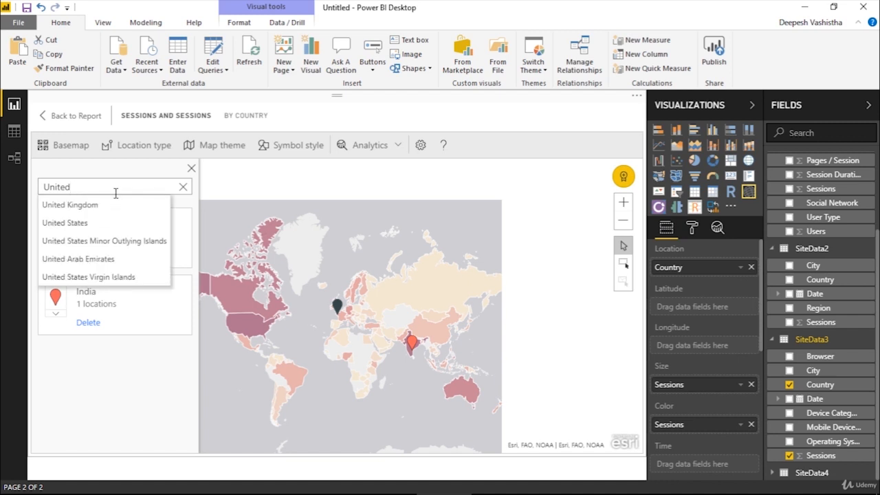
pyautogui.doubleClick(116, 194)
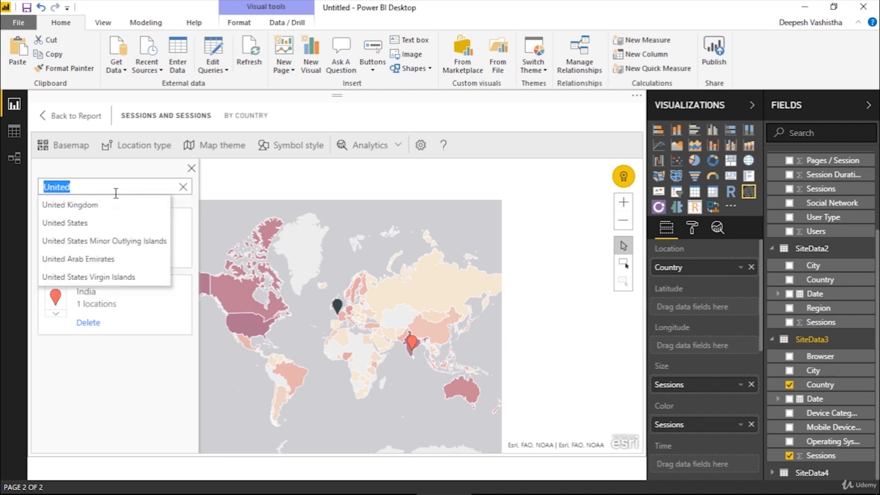
pyautogui.click(99, 224)
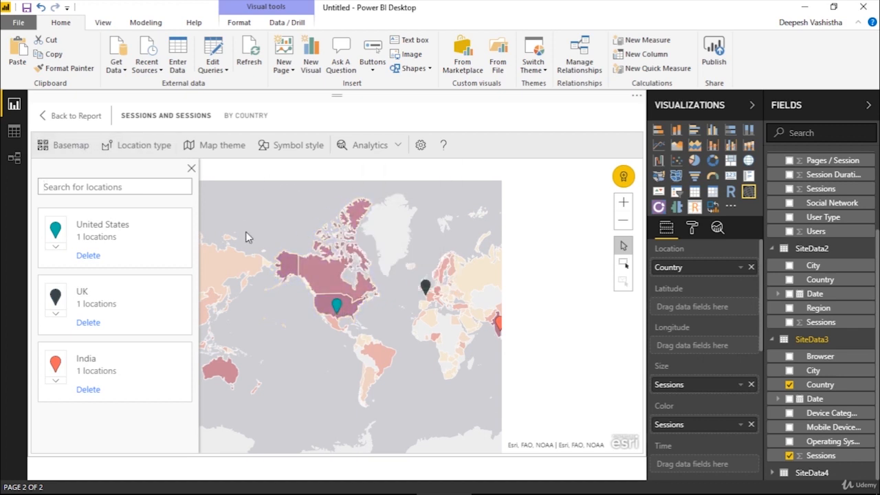
pyautogui.click(191, 168)
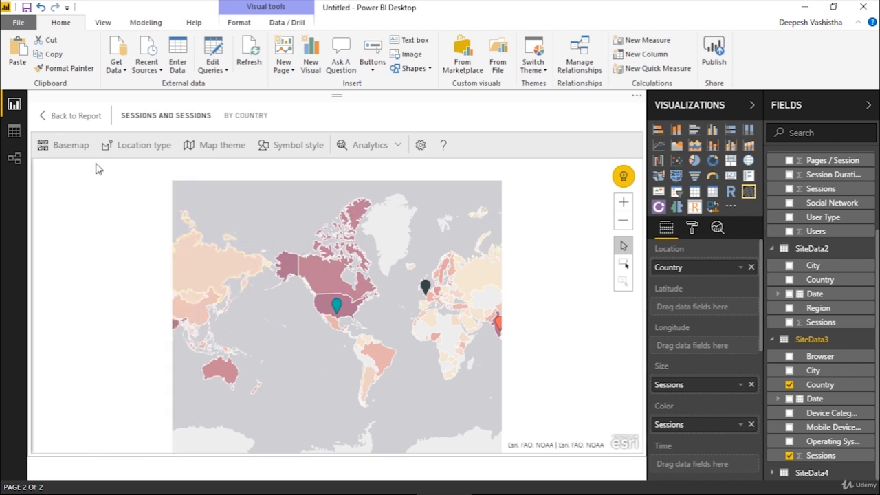
# - Examine the country map's theme, basemap and symbol style options and return to the report
pyautogui.click(196, 146)
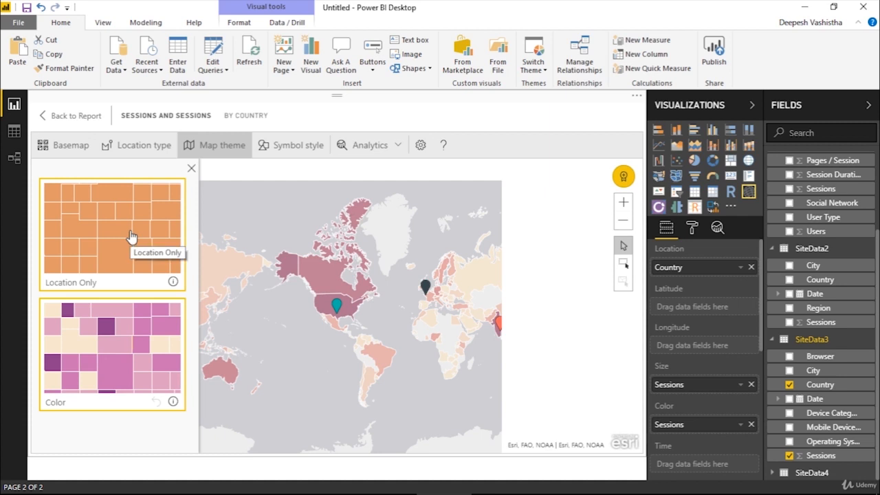
pyautogui.click(88, 153)
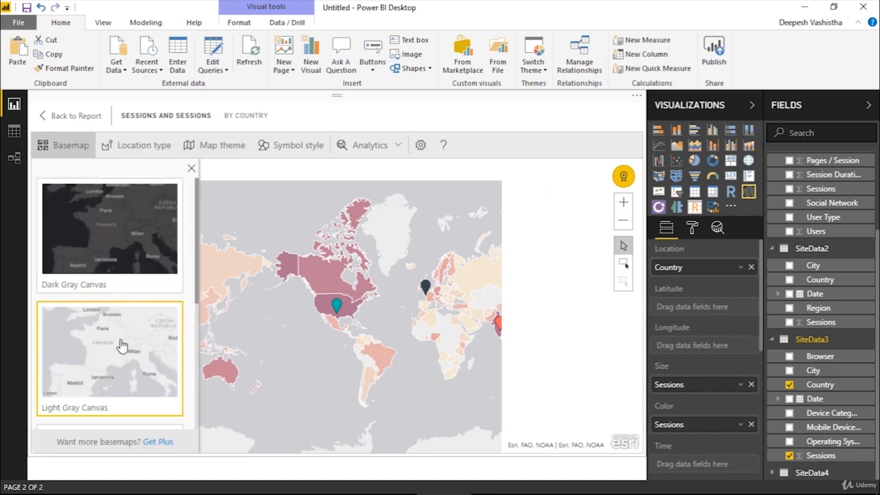
pyautogui.scroll(-1, 120, 362)
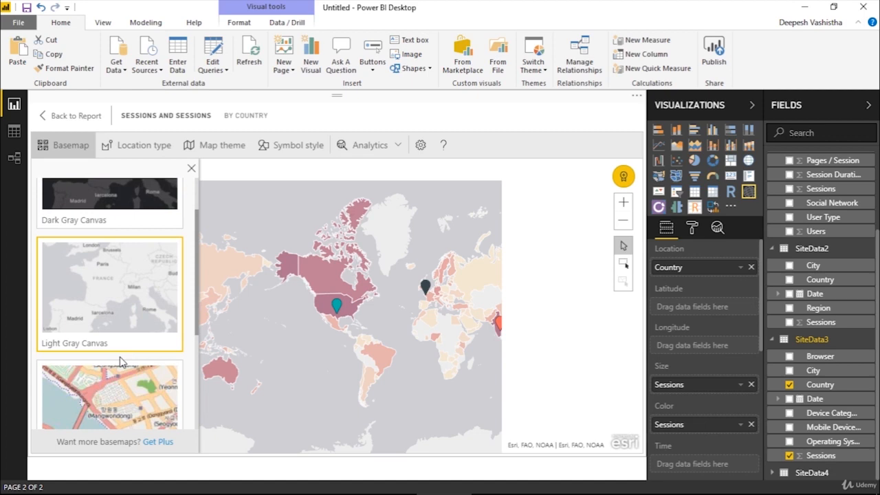
pyautogui.scroll(-1, 120, 362)
pyautogui.scroll(-3, 120, 363)
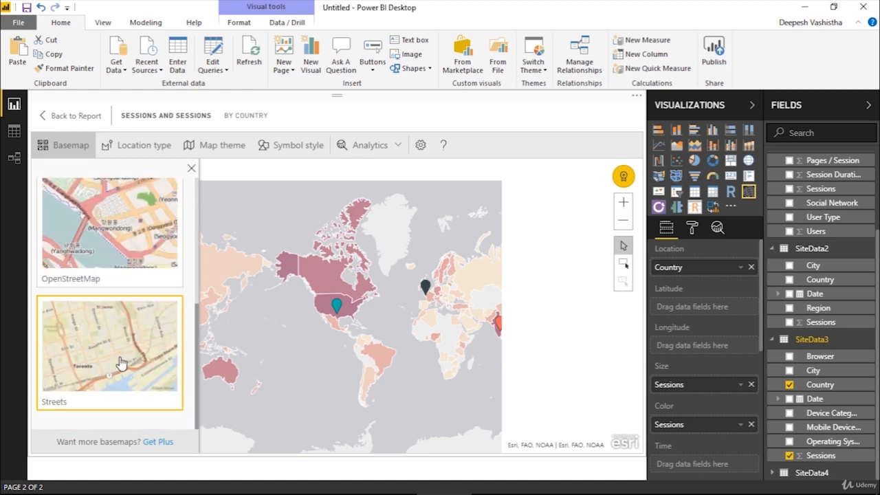
pyautogui.scroll(5, 120, 362)
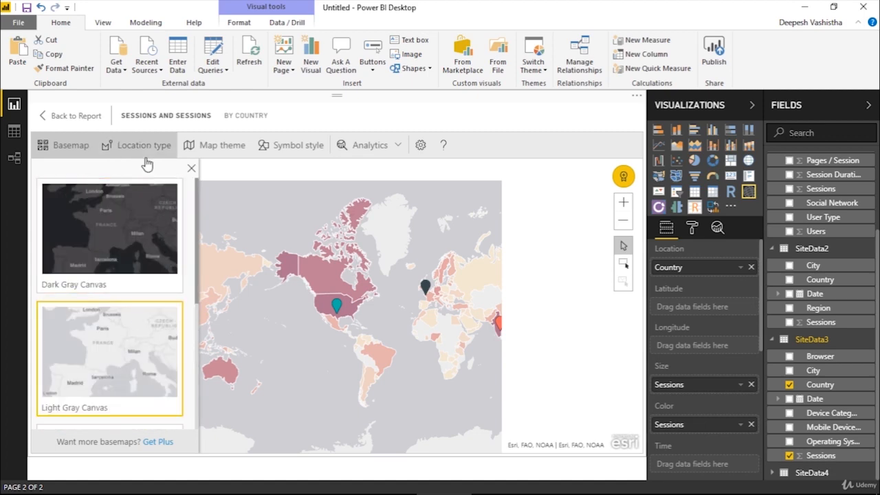
pyautogui.click(304, 158)
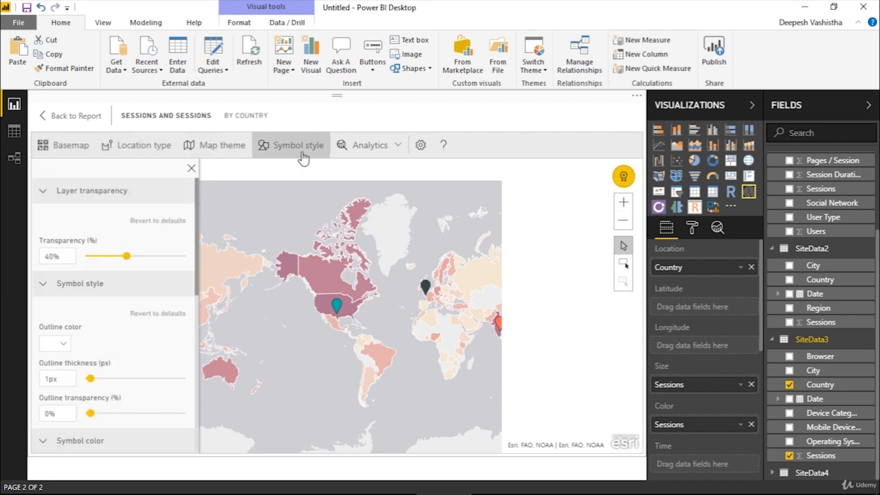
pyautogui.click(192, 169)
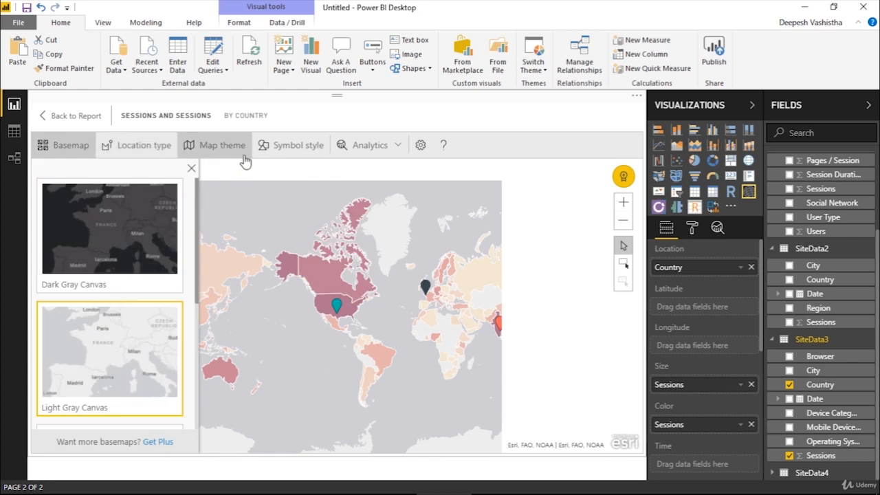
pyautogui.click(303, 156)
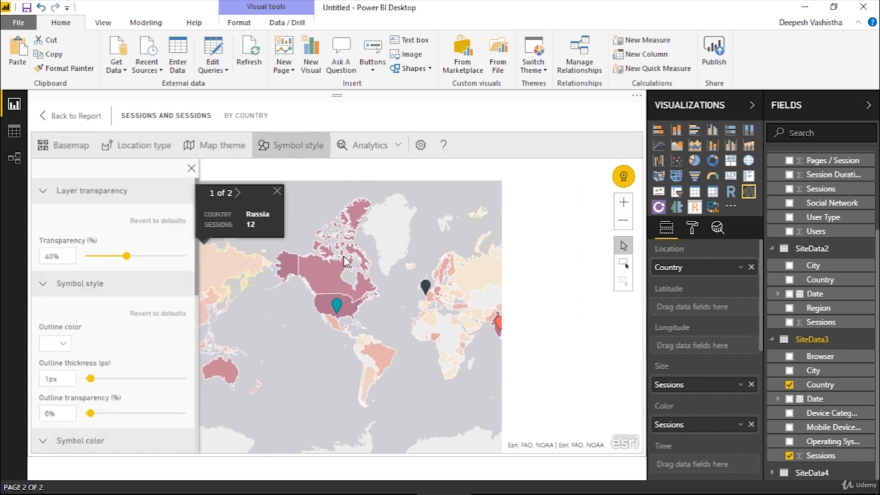
pyautogui.click(192, 169)
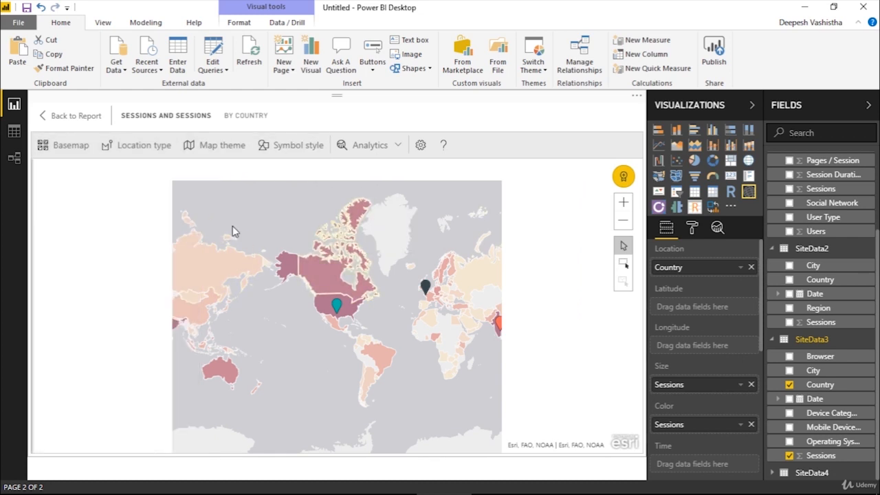
pyautogui.click(237, 249)
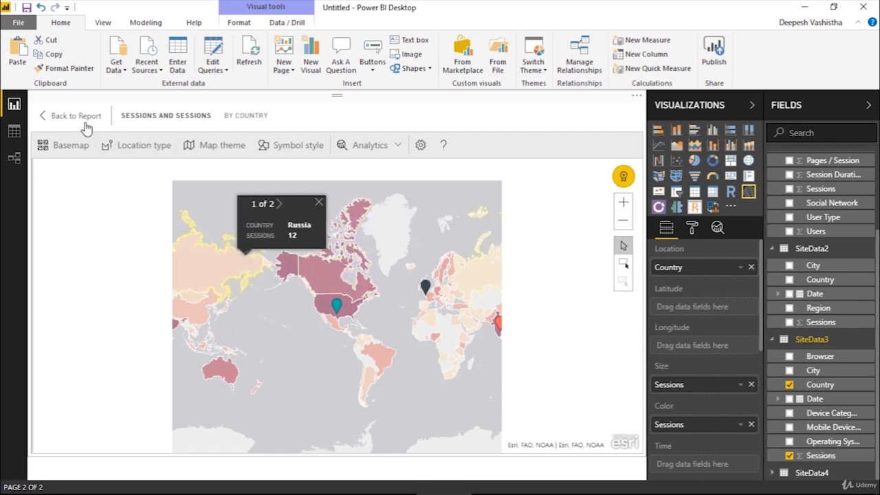
pyautogui.click(75, 116)
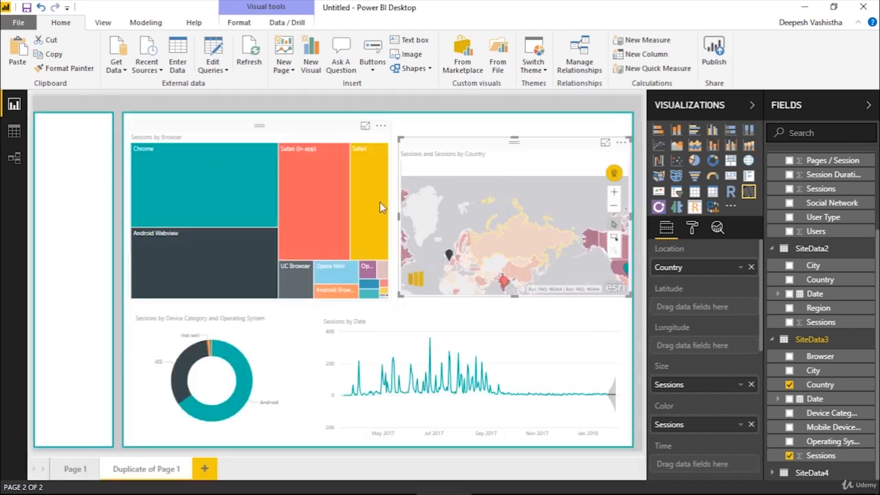